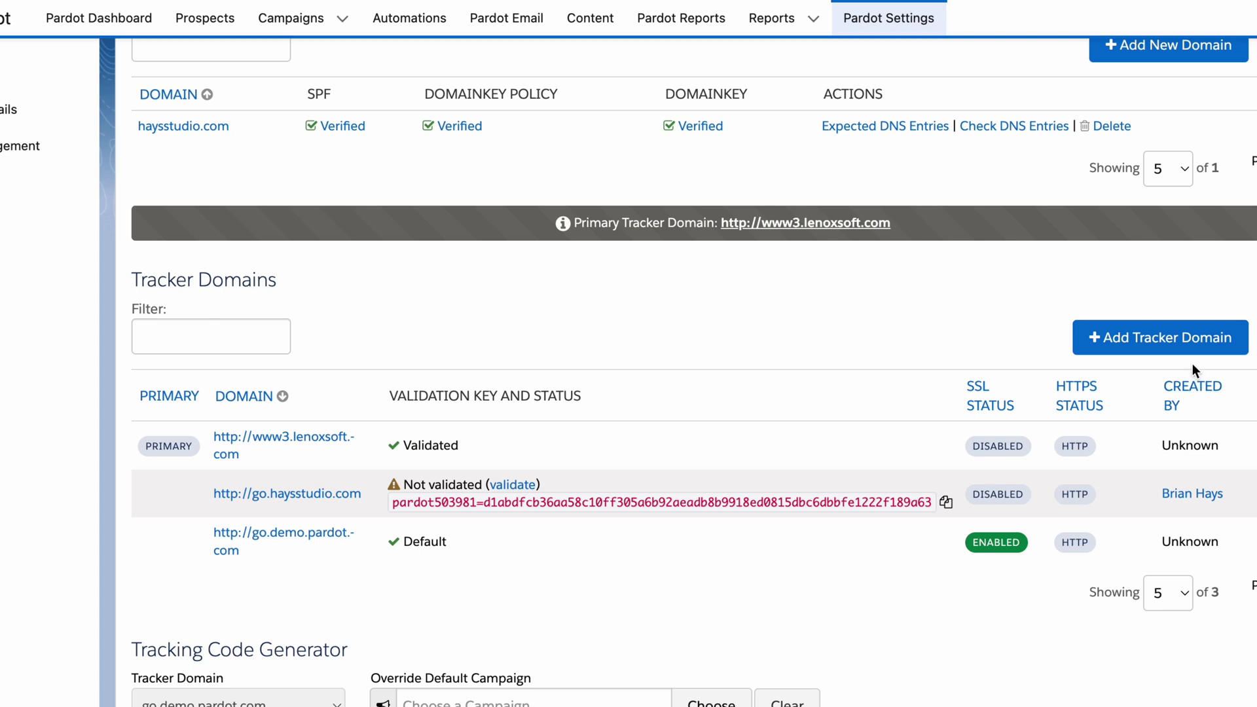
- Open the Create Tracker Domain form from Pardot Domain Management
{"action": "left_click", "coordinate": [1161, 347]}
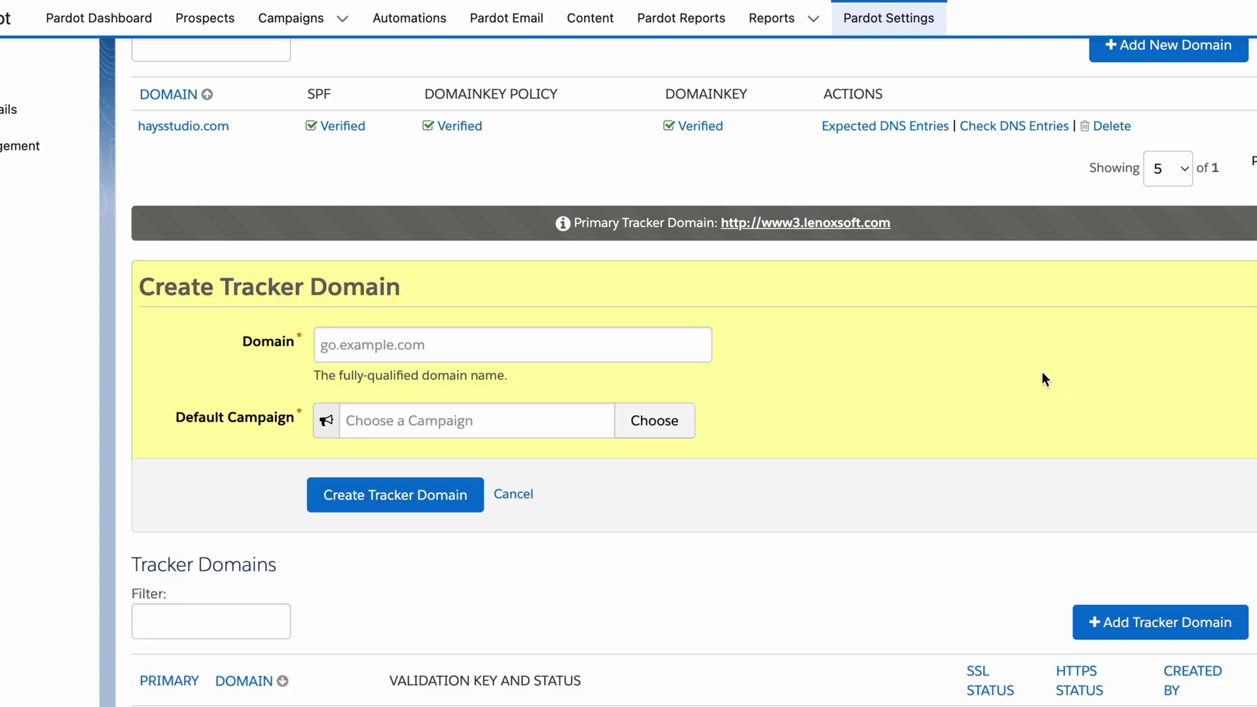
- Enter go.haysstudio.com as the domain, look over the Default Campaign chooser, and create the tracker domain
{"action": "left_click", "coordinate": [393, 347]}
{"action": "left_click", "coordinate": [865, 360]}
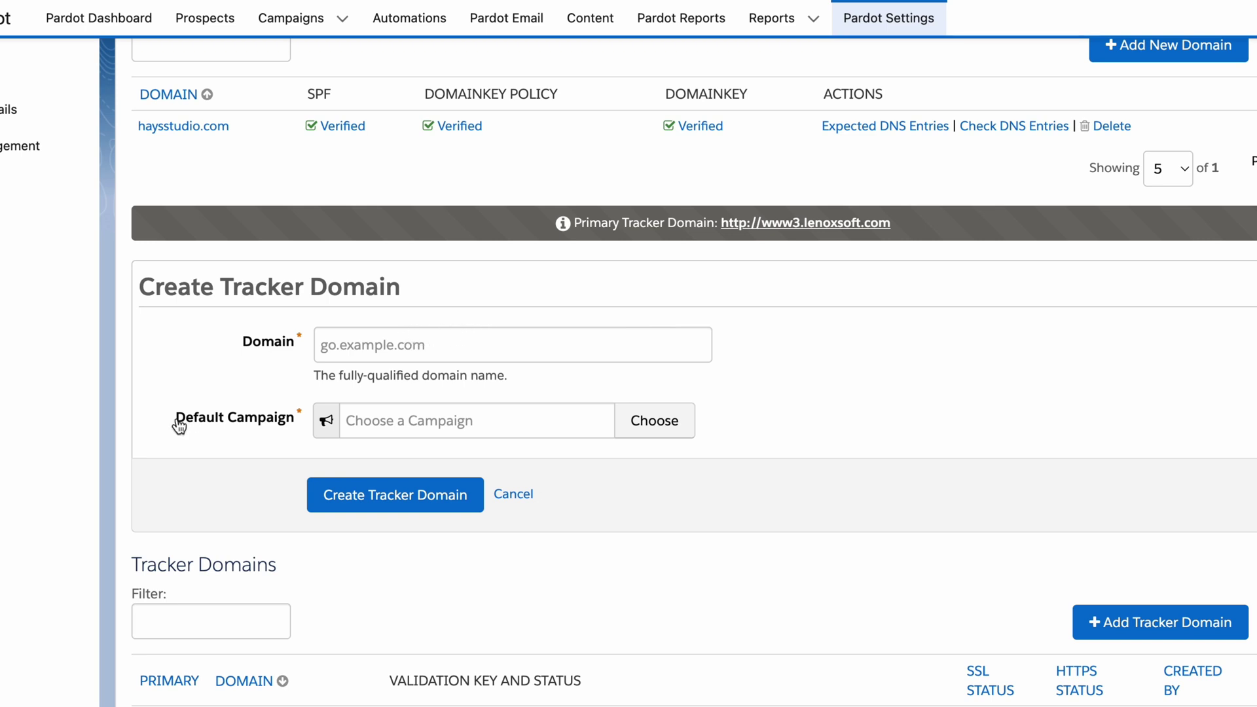
{"action": "left_click_drag", "start_coordinate": [174, 417], "coordinate": [282, 427]}
{"action": "left_click", "coordinate": [649, 419]}
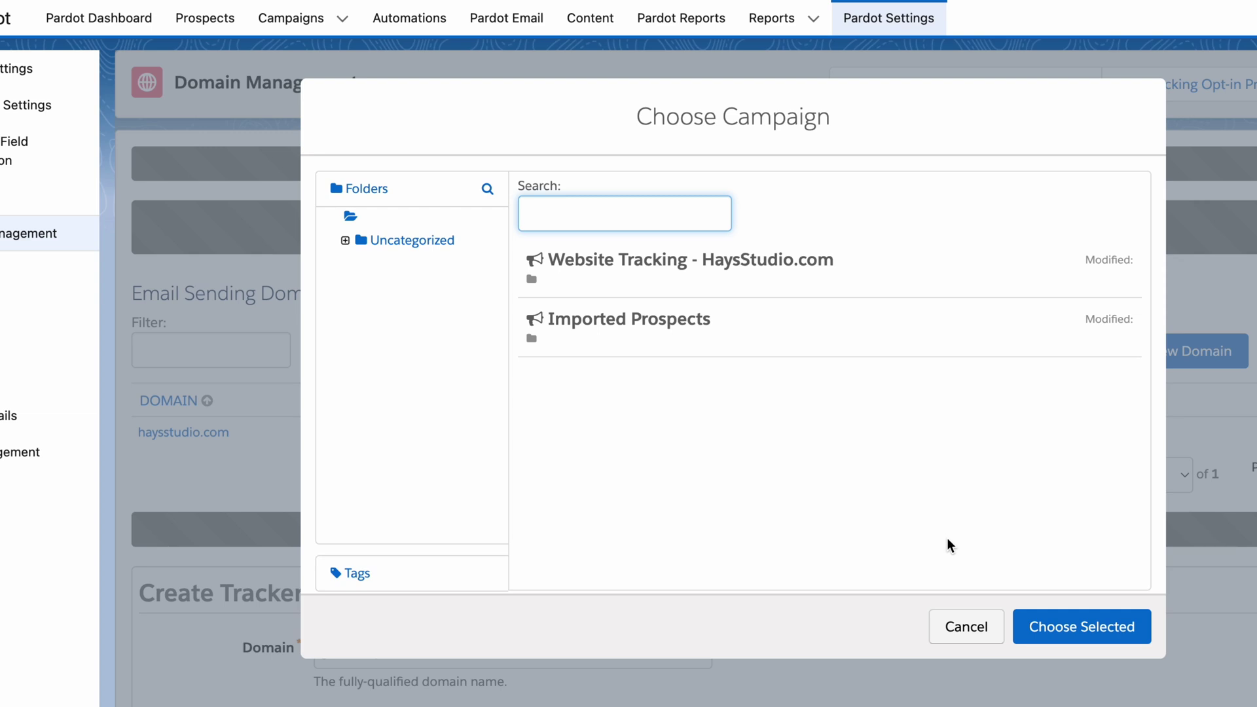
{"action": "left_click", "coordinate": [966, 627]}
{"action": "scroll", "coordinate": [682, 639], "scroll_direction": "down", "scroll_amount": 2}
{"action": "scroll", "coordinate": [683, 635], "scroll_direction": "down", "scroll_amount": 2}
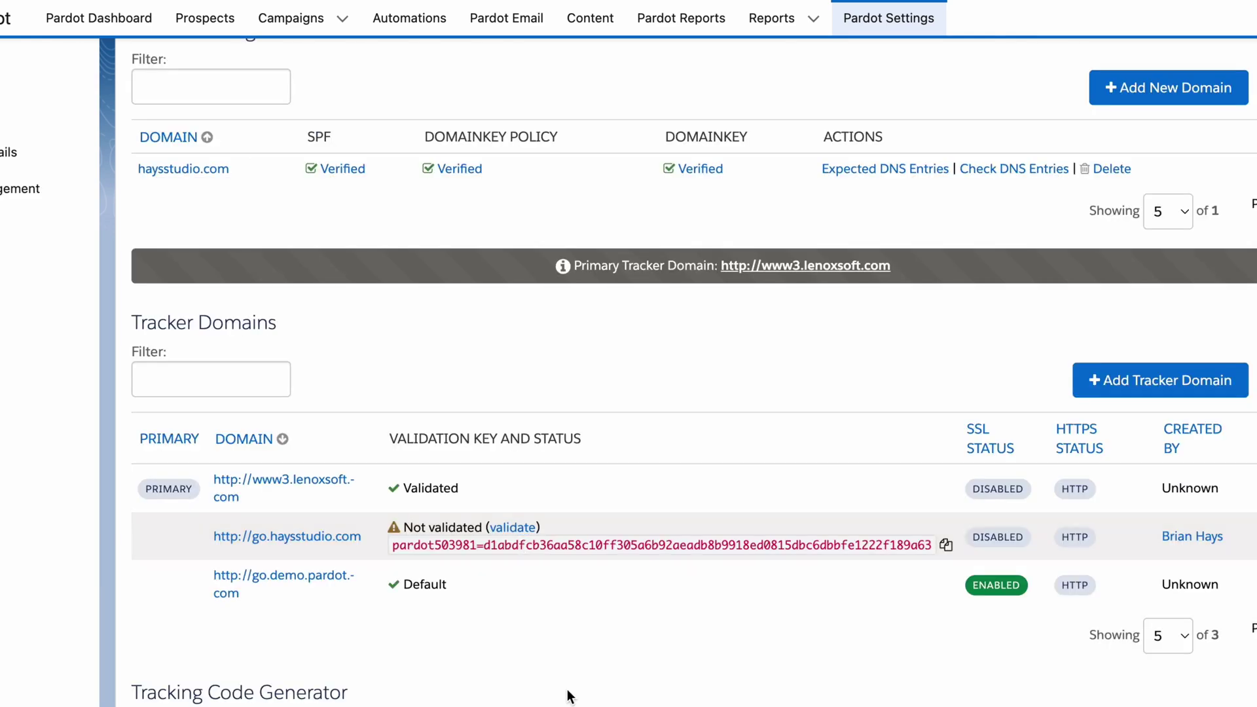
{"action": "scroll", "coordinate": [196, 422], "scroll_direction": "down", "scroll_amount": 3}
- Inspect the pending go.haysstudio.com entry and select its validation key text
{"action": "left_click_drag", "start_coordinate": [209, 424], "coordinate": [368, 431]}
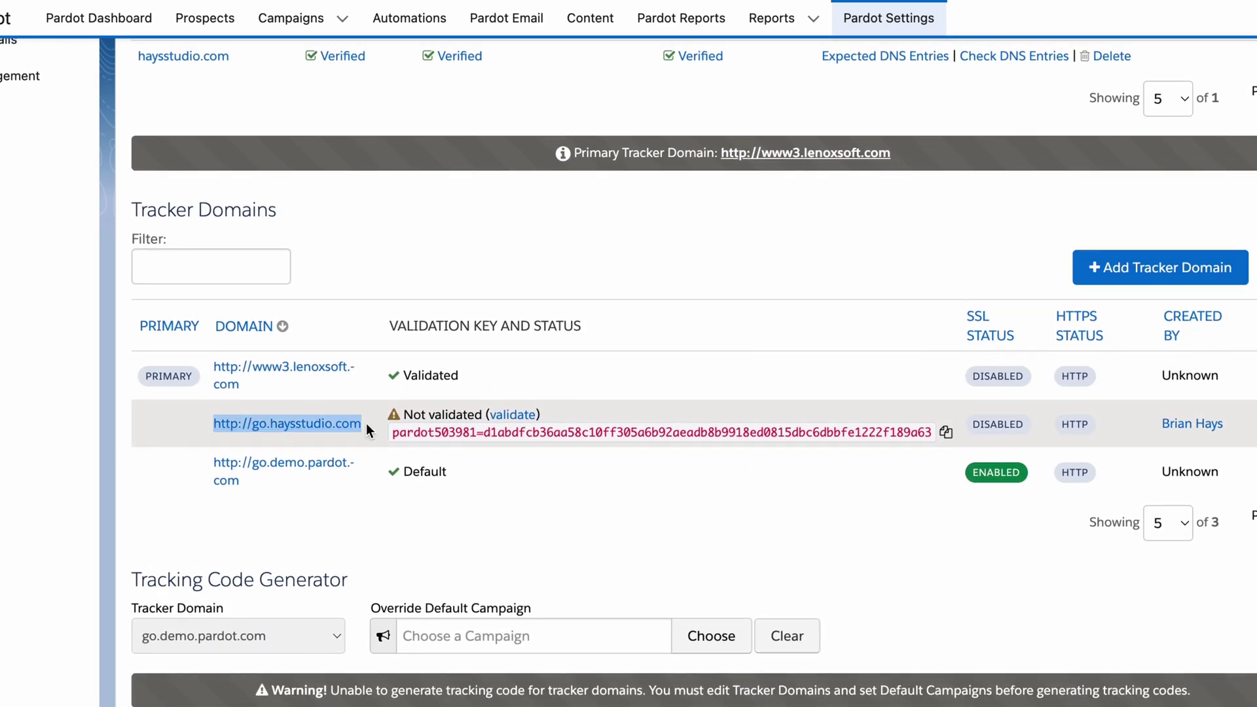
{"action": "left_click", "coordinate": [745, 402]}
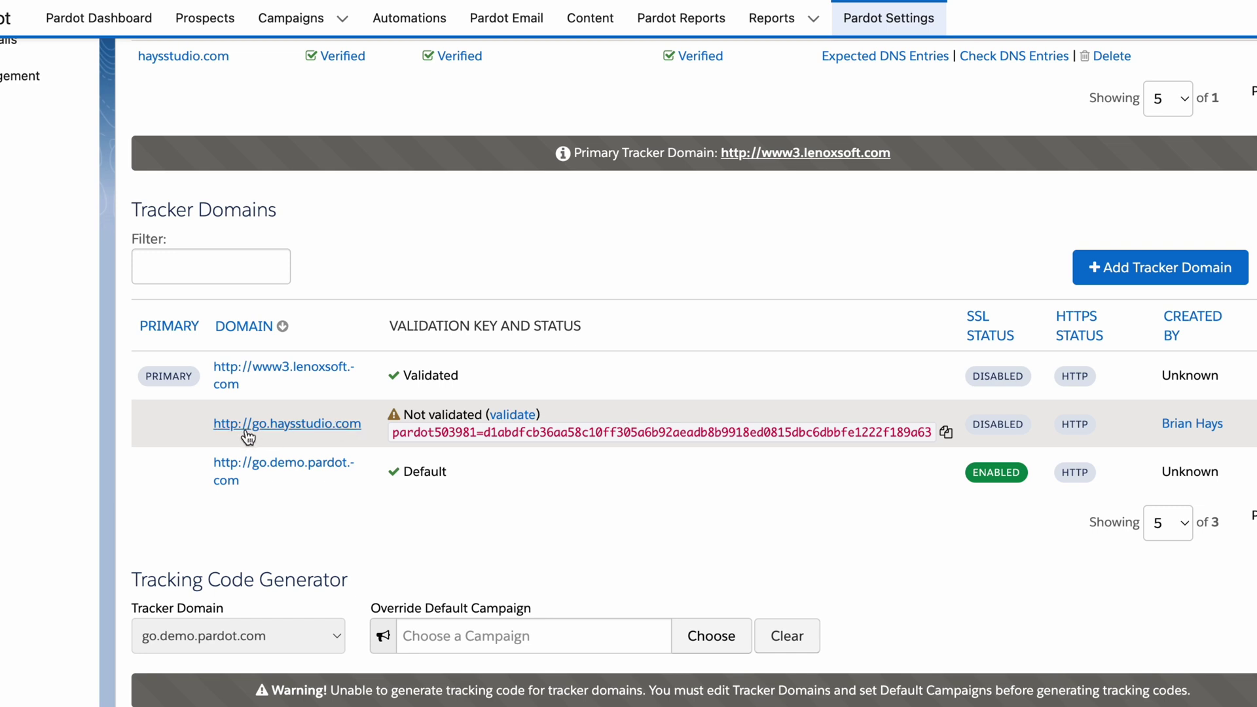
{"action": "left_click_drag", "start_coordinate": [179, 426], "coordinate": [335, 425]}
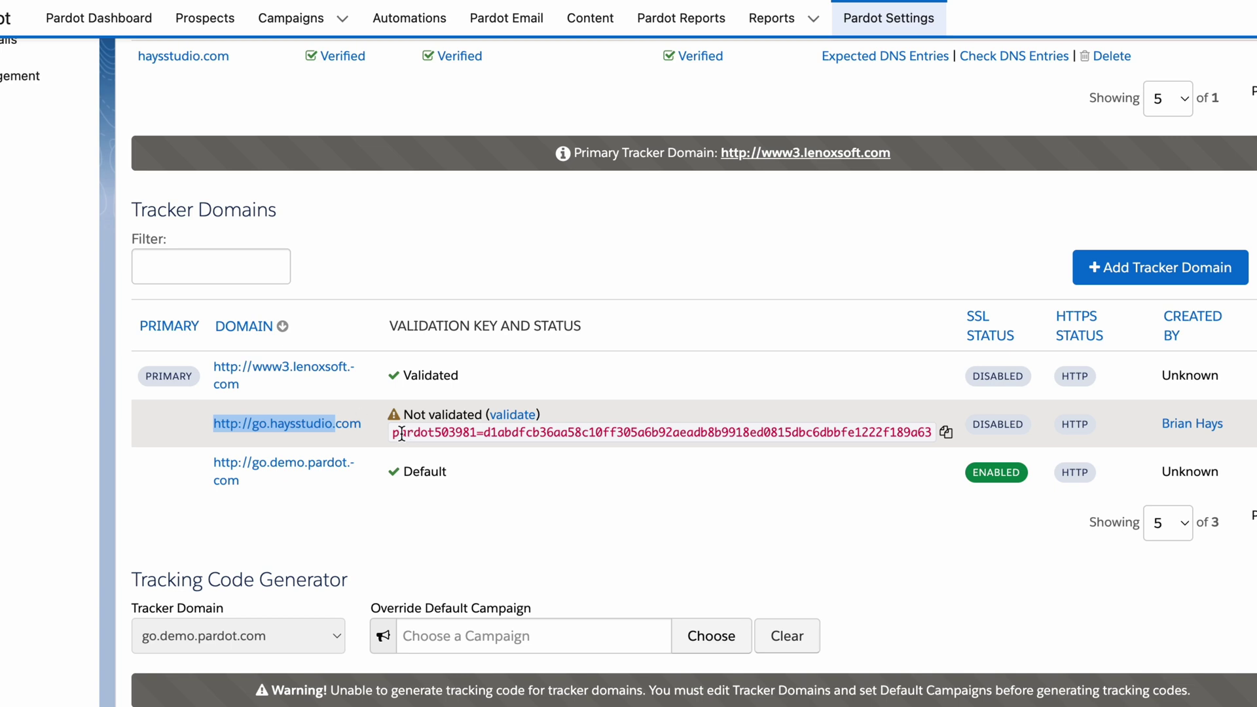
{"action": "left_click_drag", "start_coordinate": [392, 433], "coordinate": [857, 403]}
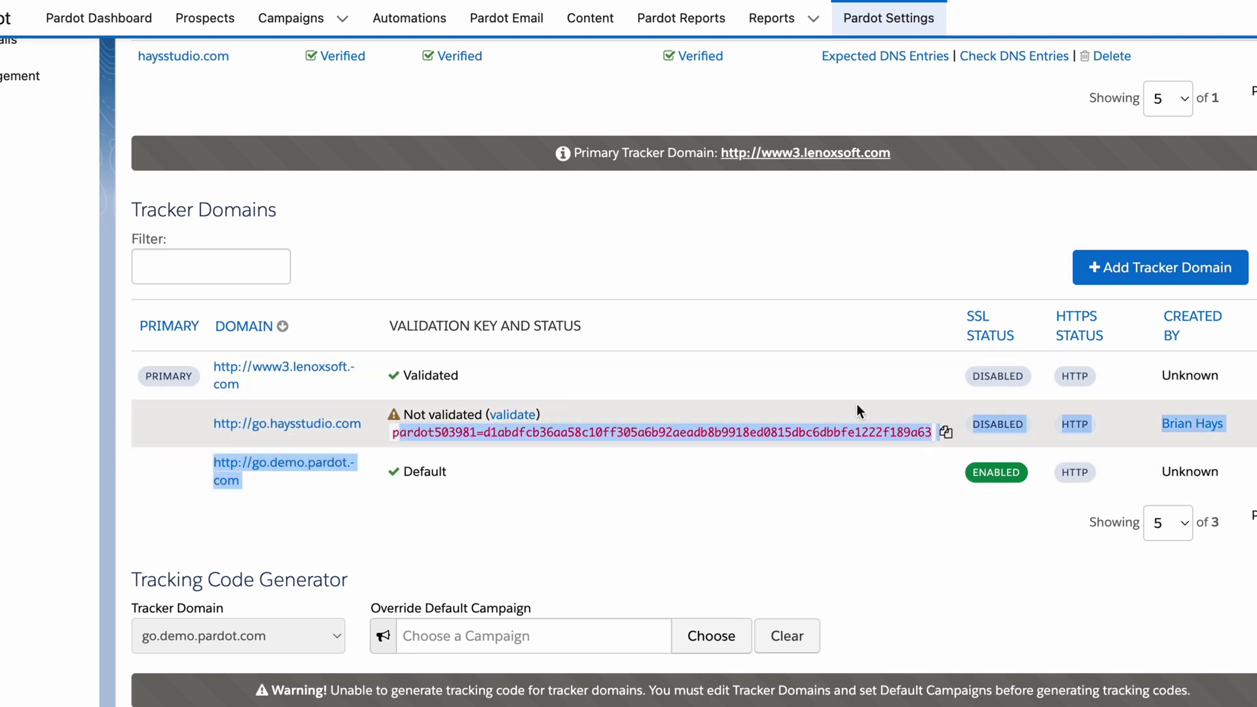
{"action": "left_click", "coordinate": [857, 403]}
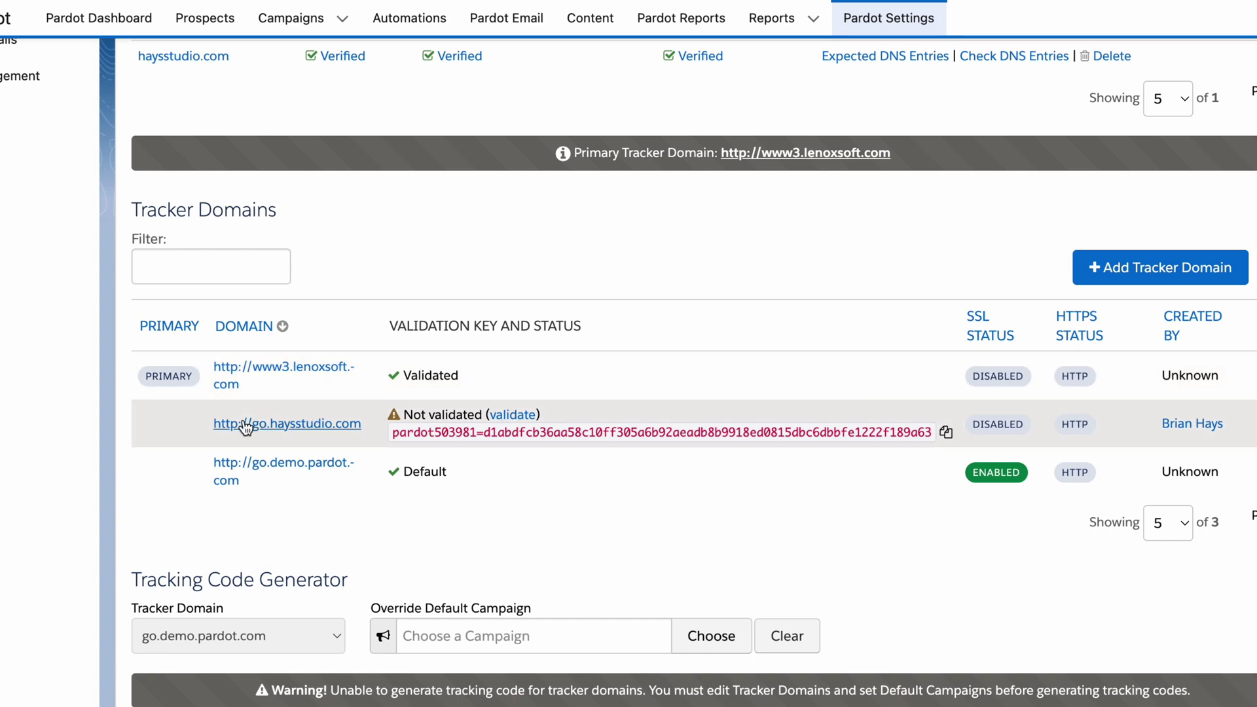
{"action": "mouse_move", "coordinate": [190, 424]}
{"action": "left_mouse_down"}
{"action": "mouse_move", "coordinate": [278, 424]}
{"action": "mouse_move", "coordinate": [289, 635]}
{"action": "mouse_move", "coordinate": [408, 478]}
{"action": "left_mouse_up"}
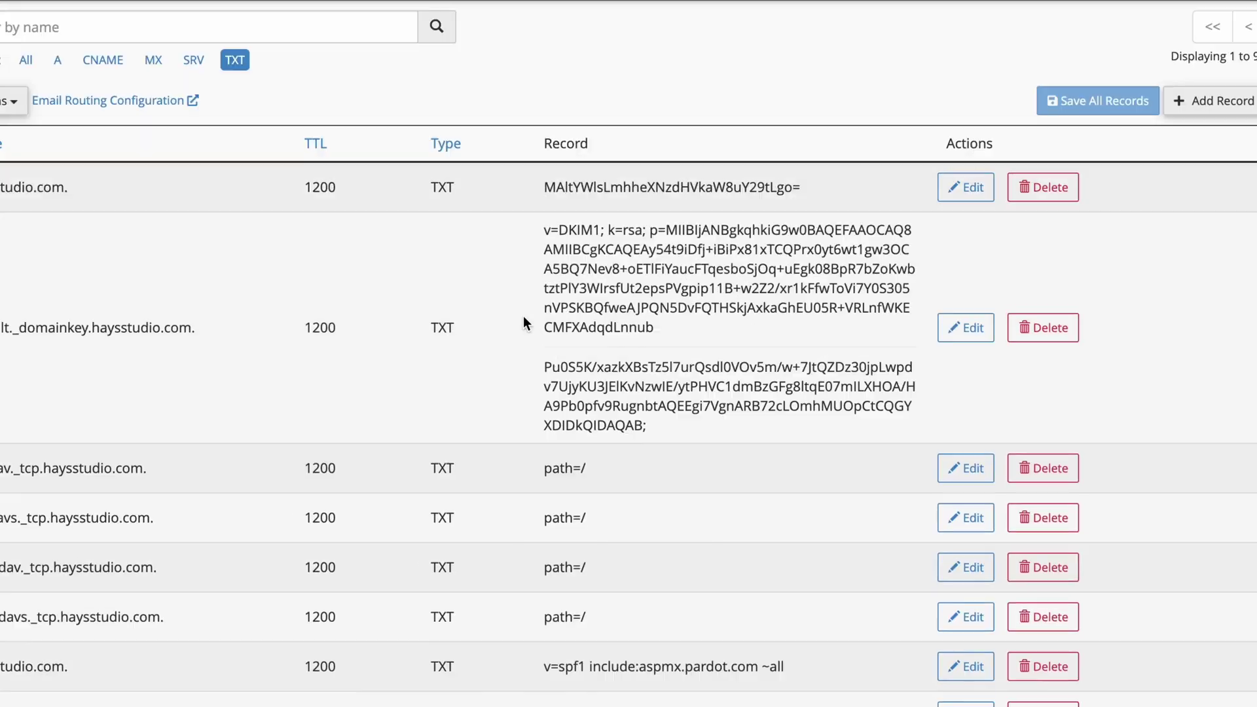
{"action": "scroll", "coordinate": [524, 316], "scroll_direction": "up", "scroll_amount": 4}
- Start a new CNAME record for go.haysstudio.com with target go.pardot.com
{"action": "scroll", "coordinate": [432, 514], "scroll_direction": "down", "scroll_amount": 2}
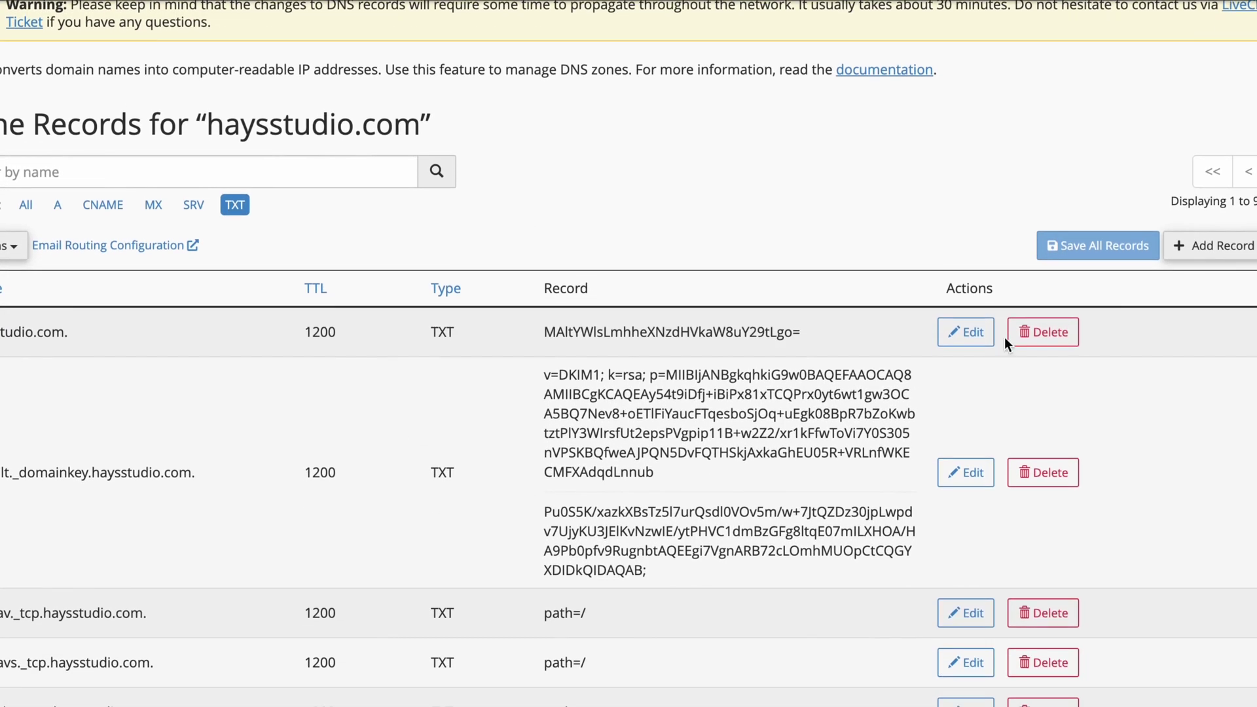
{"action": "left_click", "coordinate": [1198, 250]}
{"action": "left_click", "coordinate": [462, 329]}
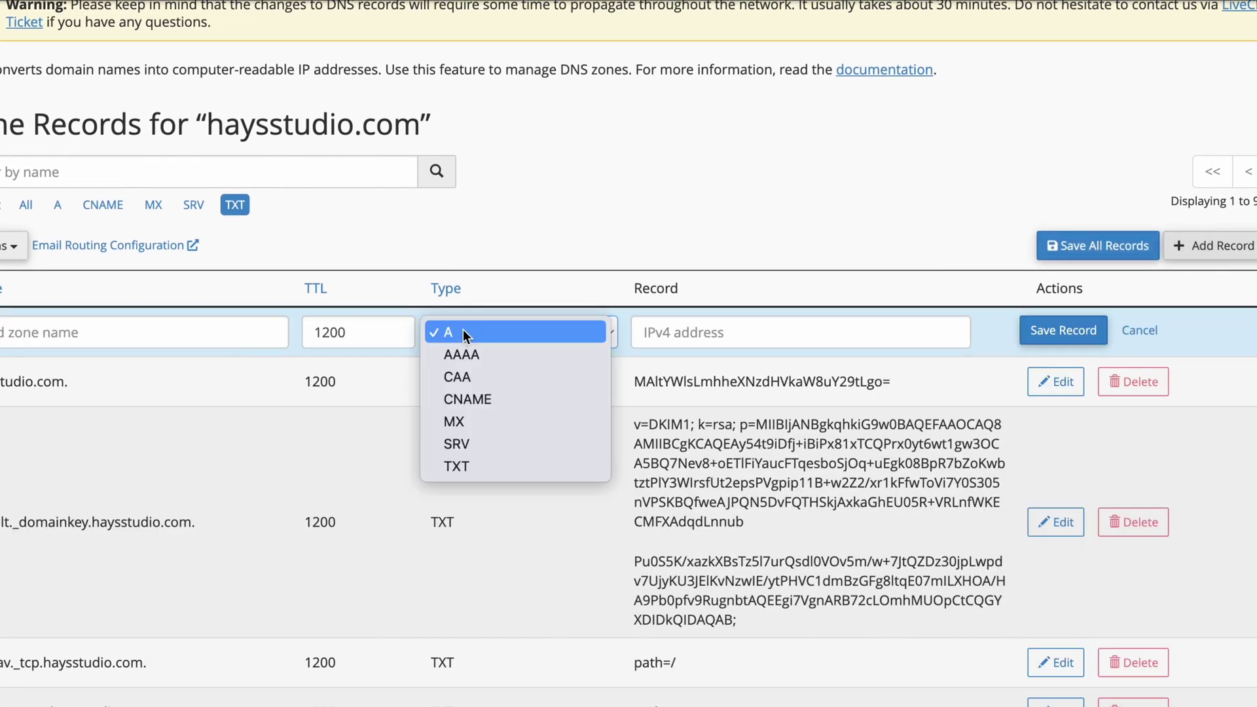
{"action": "left_click", "coordinate": [474, 396]}
{"action": "left_click", "coordinate": [202, 330]}
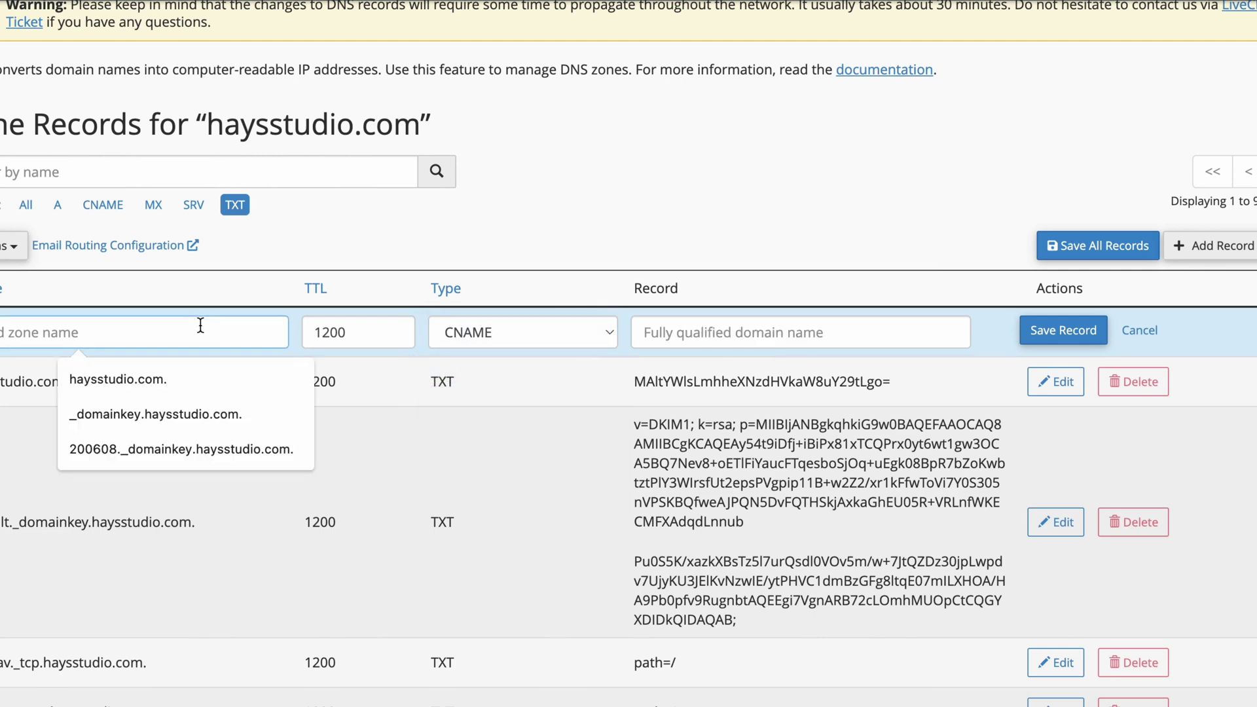
{"action": "type", "text": "haysstudio.c"}
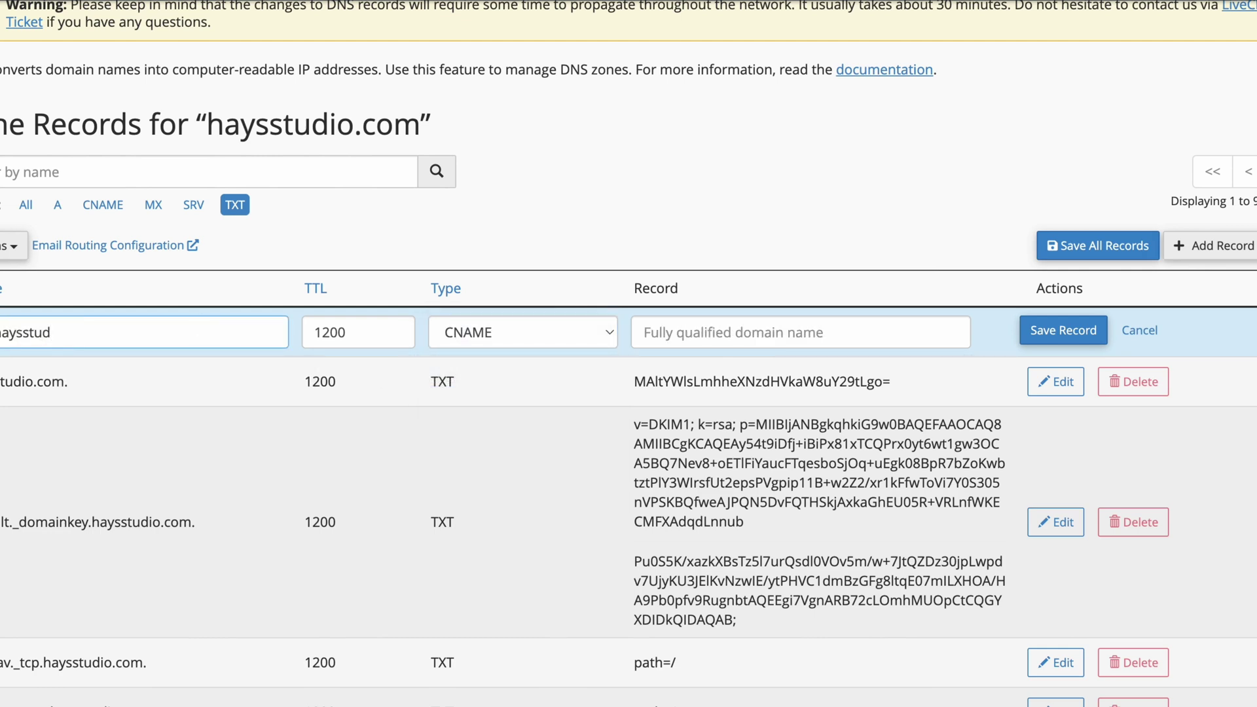
{"action": "type", "text": "om"}
{"action": "left_click", "coordinate": [710, 331]}
{"action": "type", "text": "go.pardot.com"}
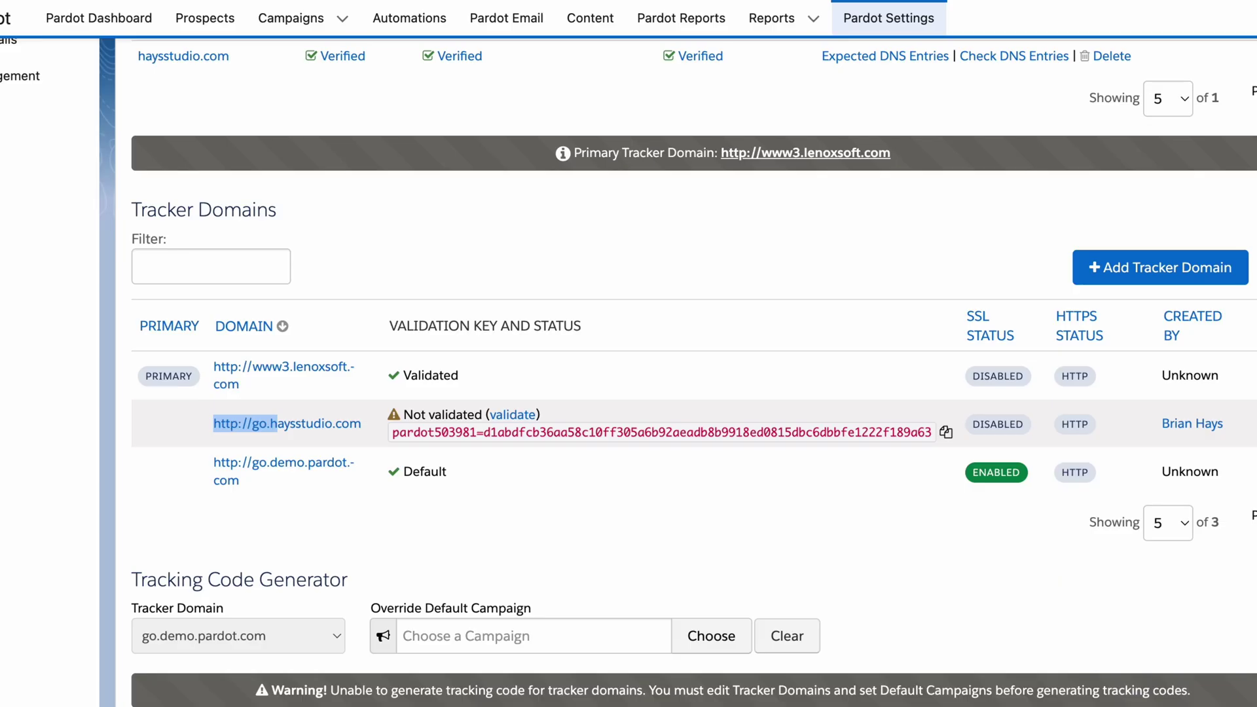
- Correct the CNAME target to go.demo.pardot.com and save the record
{"action": "left_click_drag", "start_coordinate": [279, 474], "coordinate": [210, 465]}
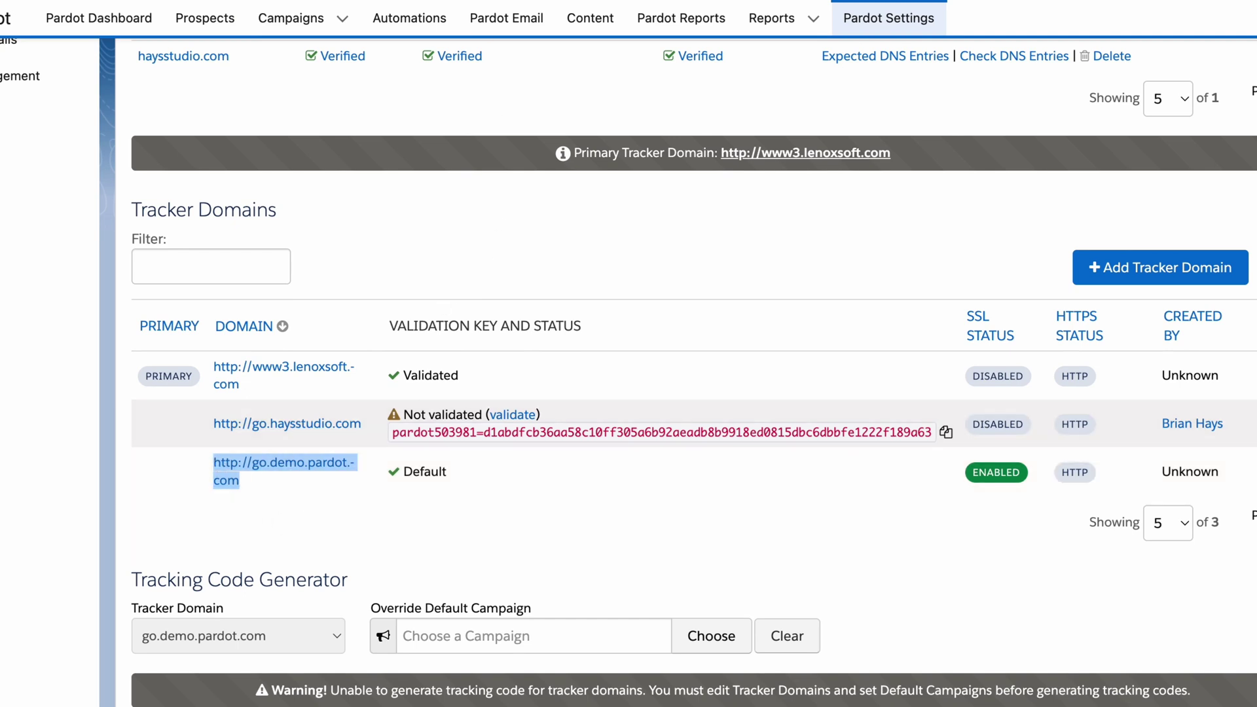
{"action": "key", "text": "ctrl+Tab"}
{"action": "left_click", "coordinate": [672, 333]}
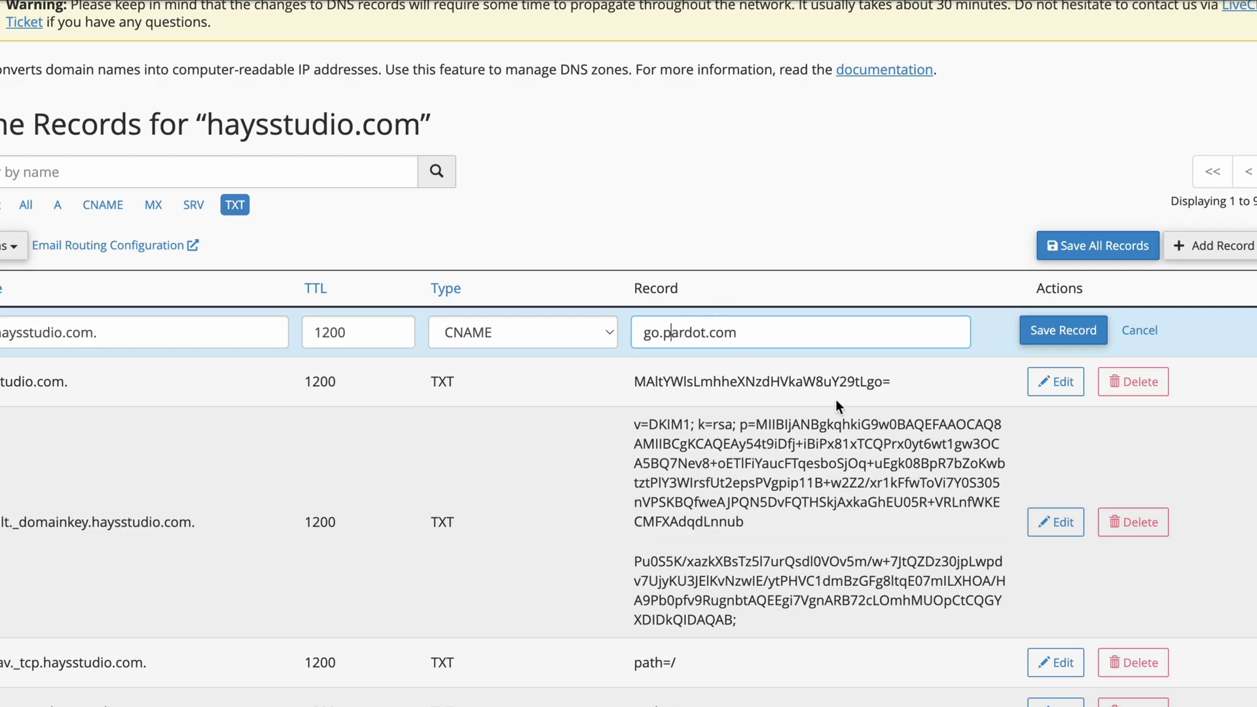
{"action": "type", "text": "demo."}
{"action": "left_click", "coordinate": [1055, 334]}
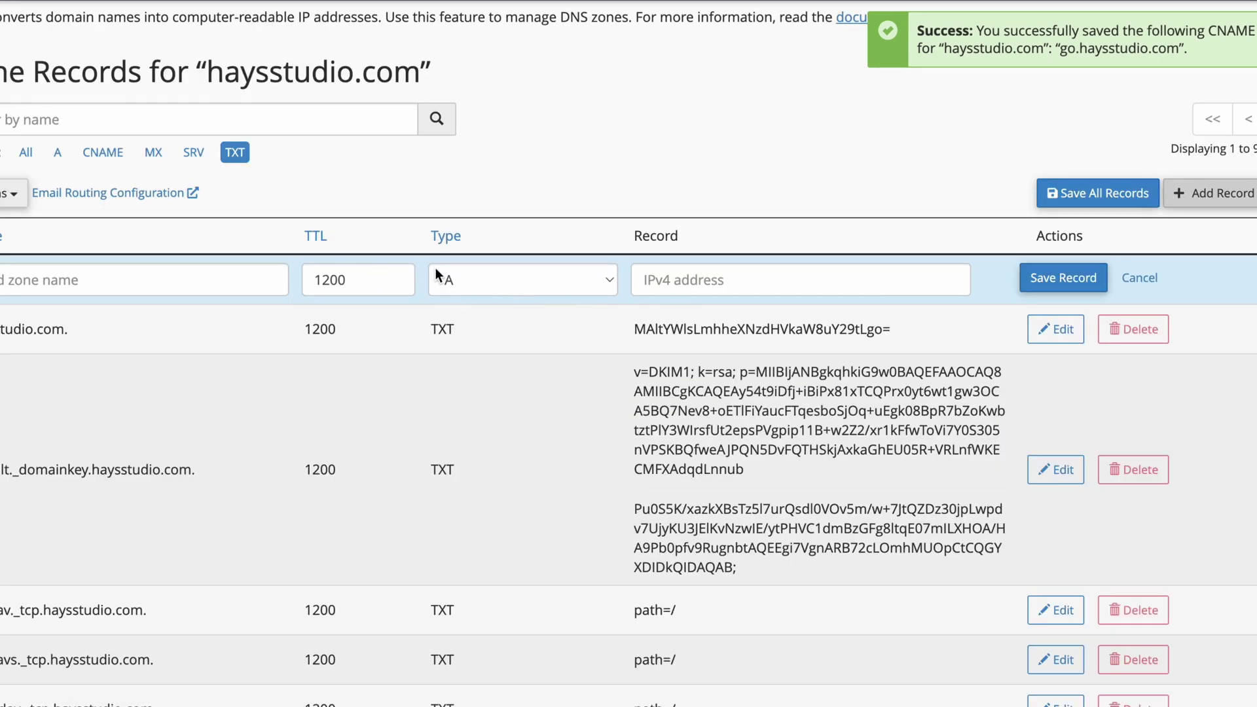
- Create a TXT record for haysstudio.com. holding the pasted Pardot validation key and save it
{"action": "left_click", "coordinate": [260, 279]}
{"action": "type", "text": "haysstudio.c"}
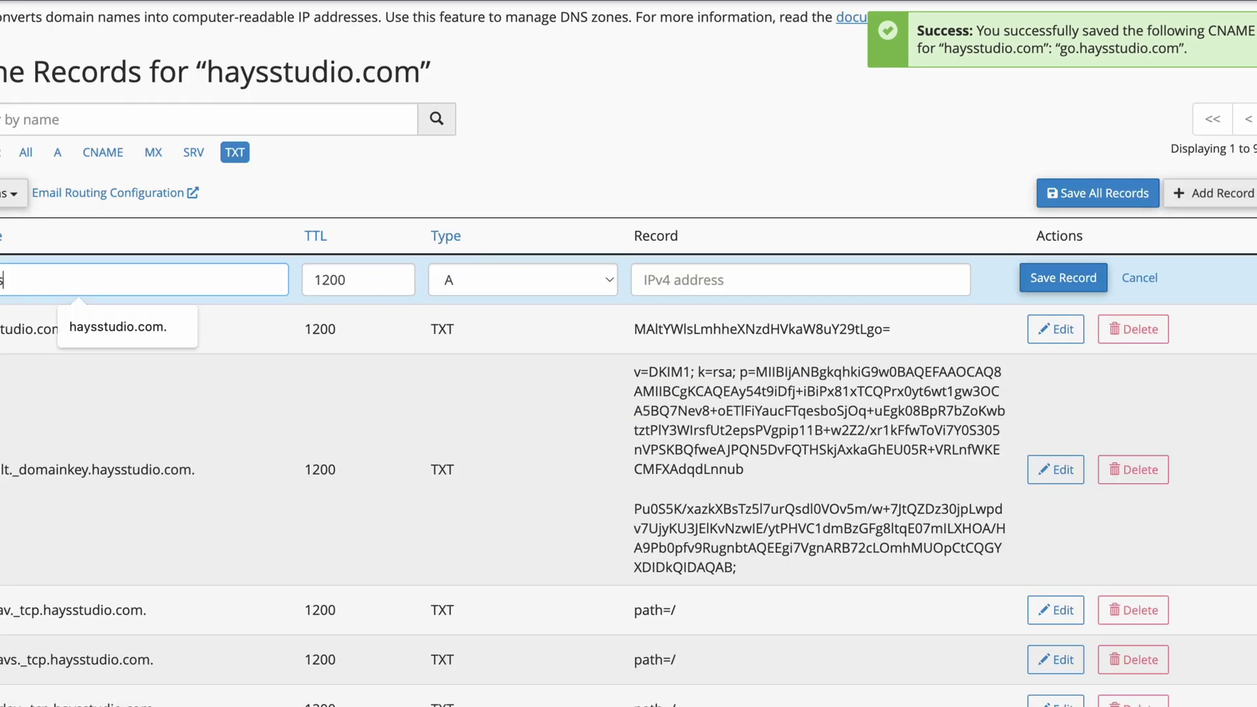
{"action": "type", "text": "om."}
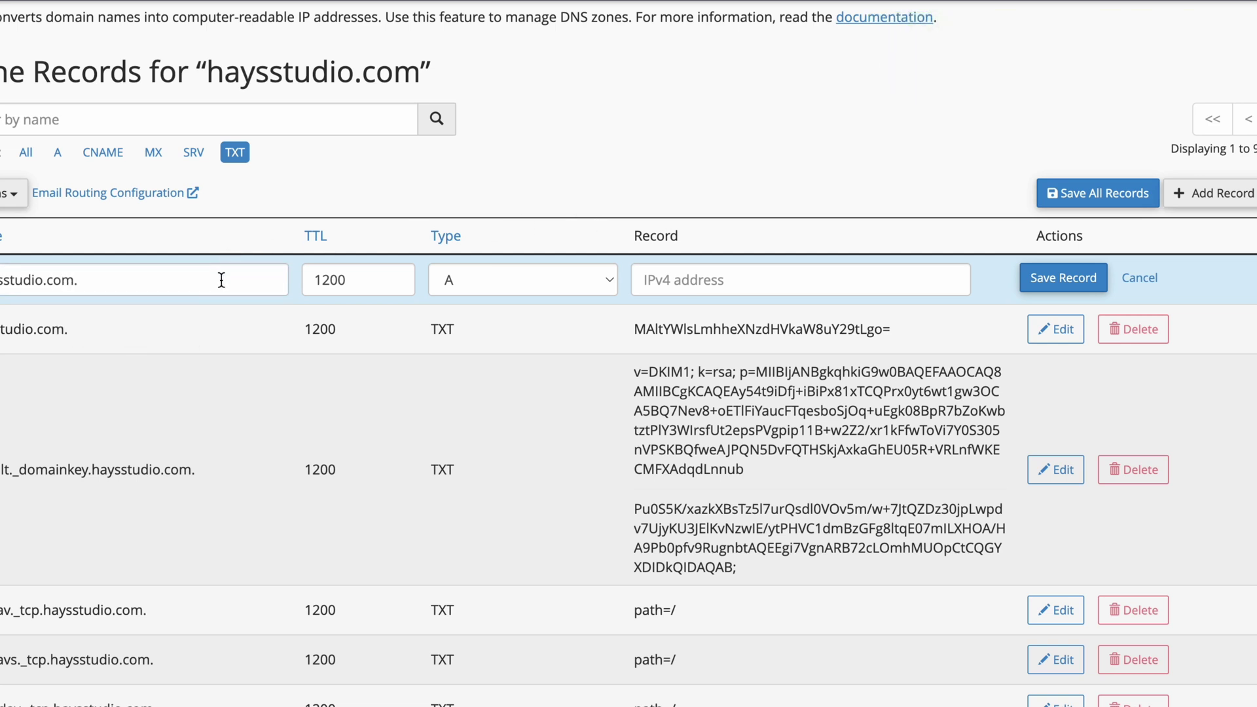
{"action": "left_click", "coordinate": [463, 294]}
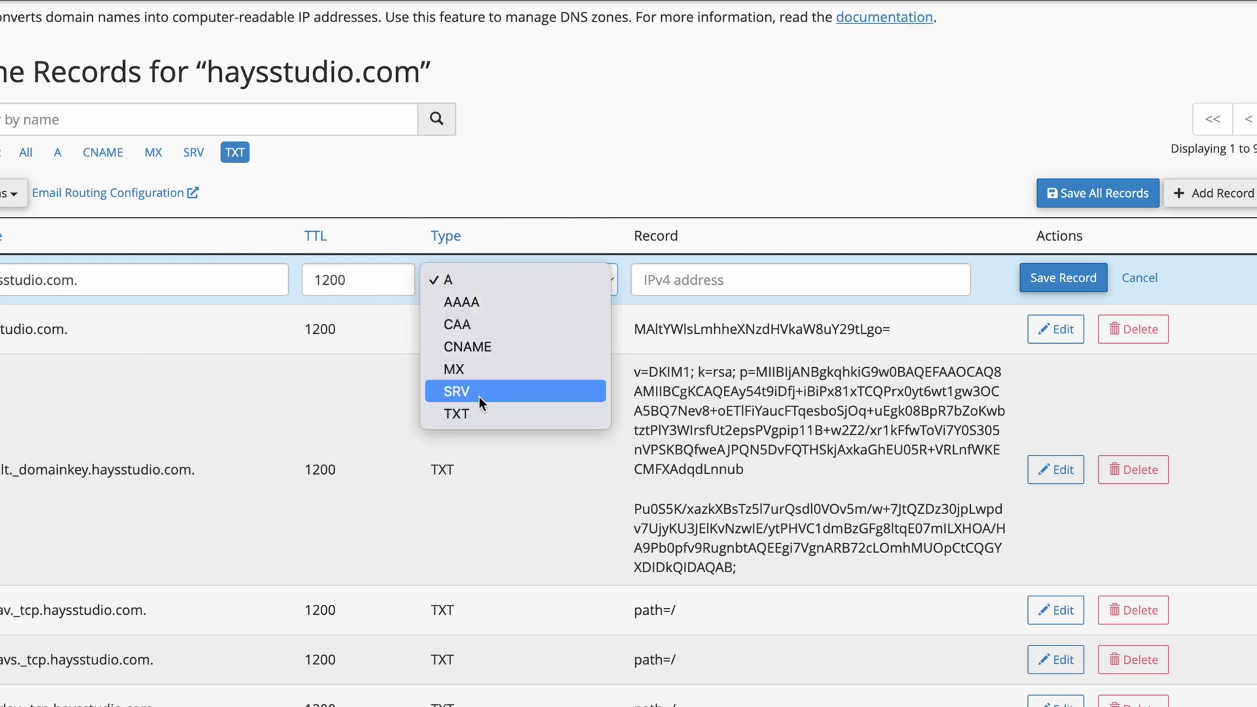
{"action": "left_click", "coordinate": [478, 414]}
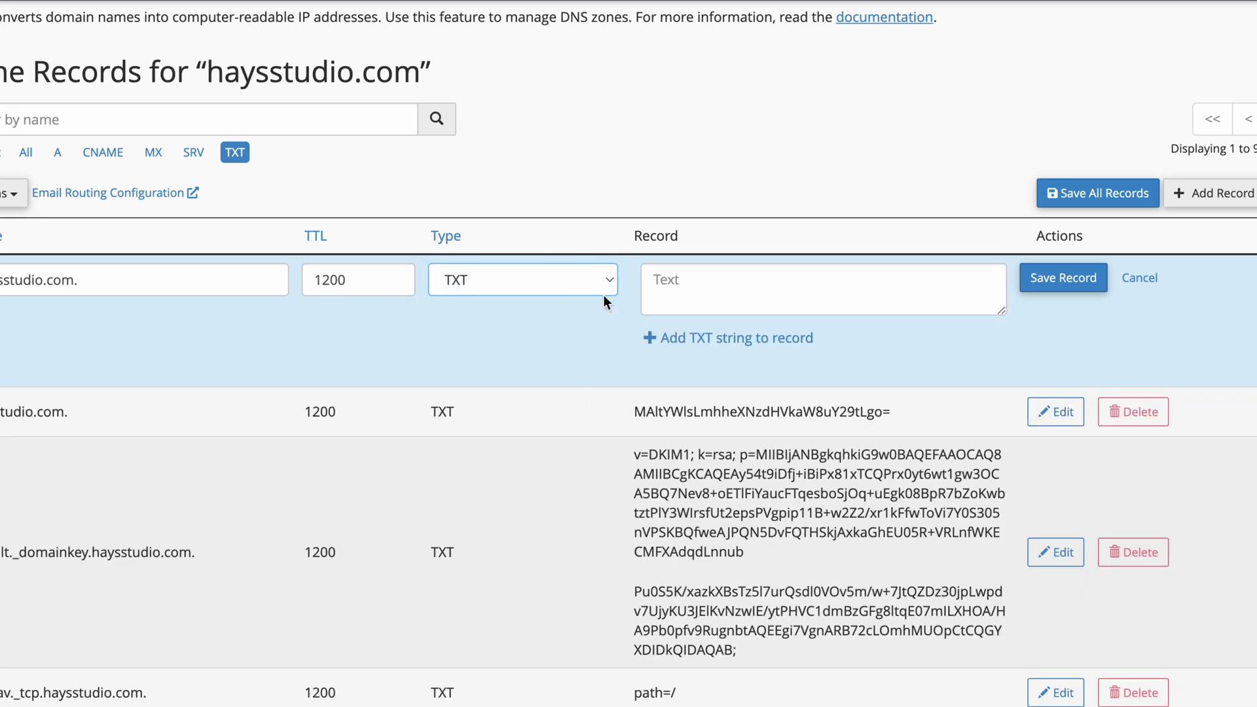
{"action": "left_click", "coordinate": [728, 308]}
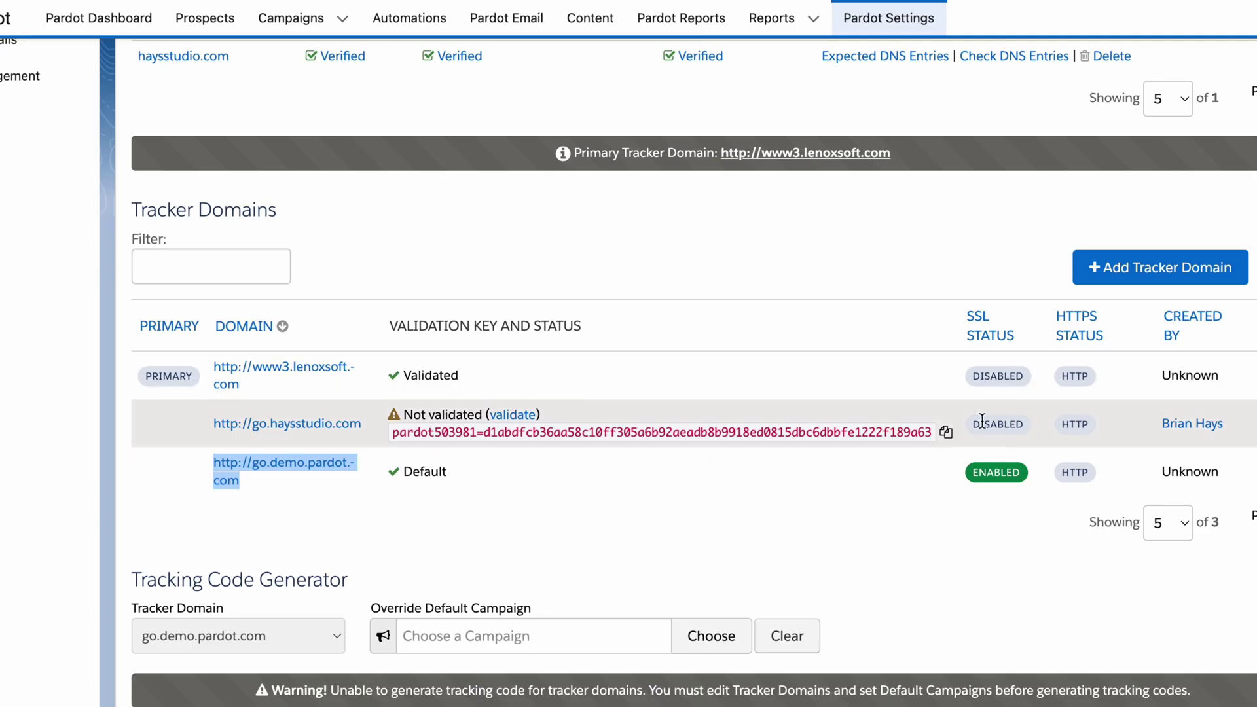
{"action": "left_click", "coordinate": [953, 431]}
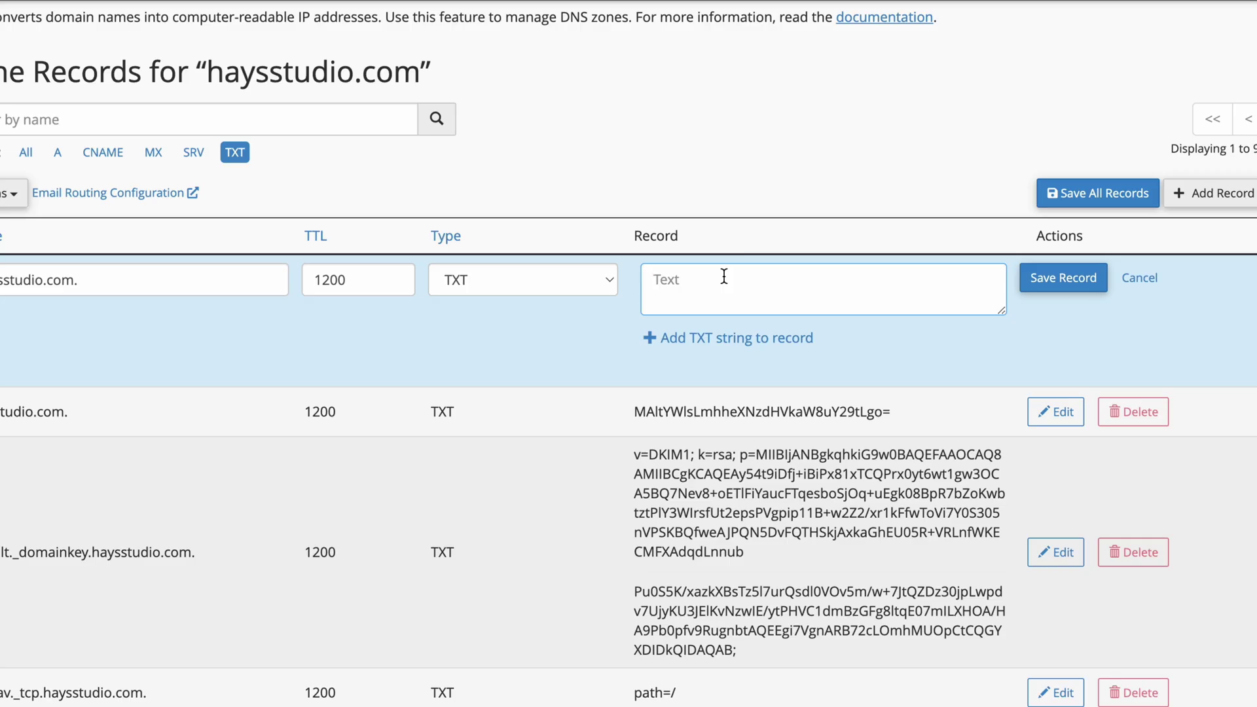
{"action": "key", "text": "ctrl+v"}
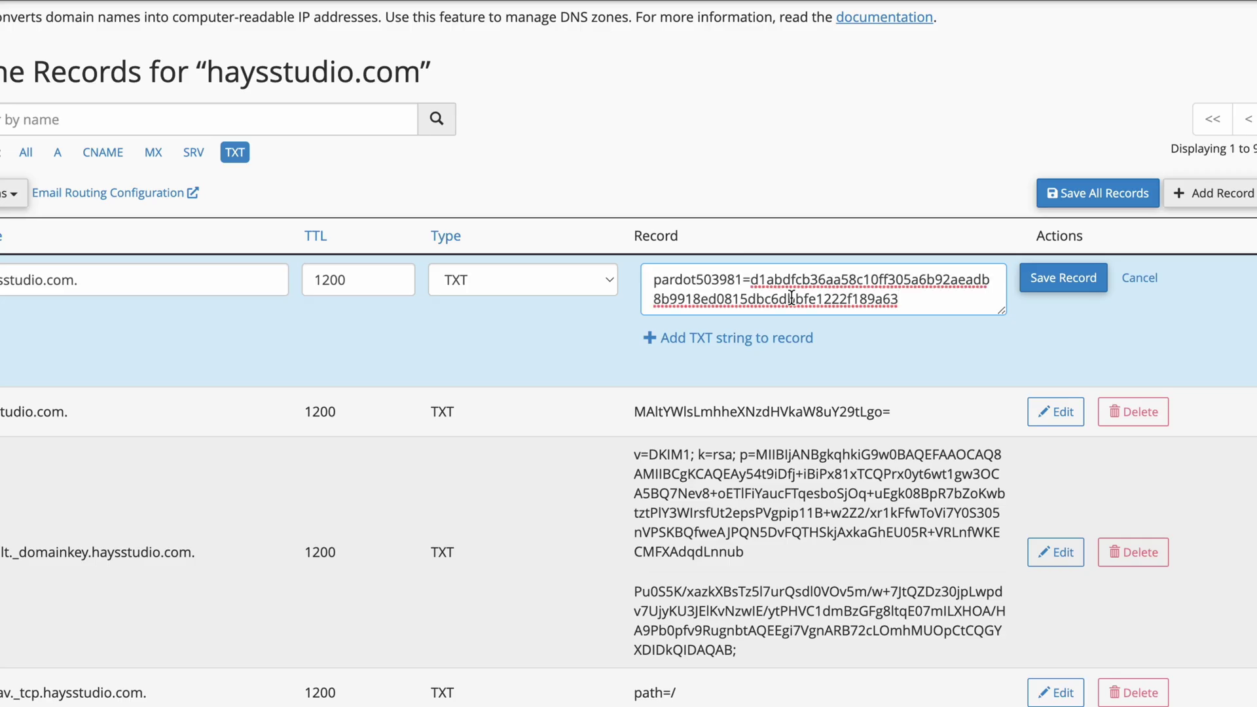
{"action": "left_click", "coordinate": [1051, 287]}
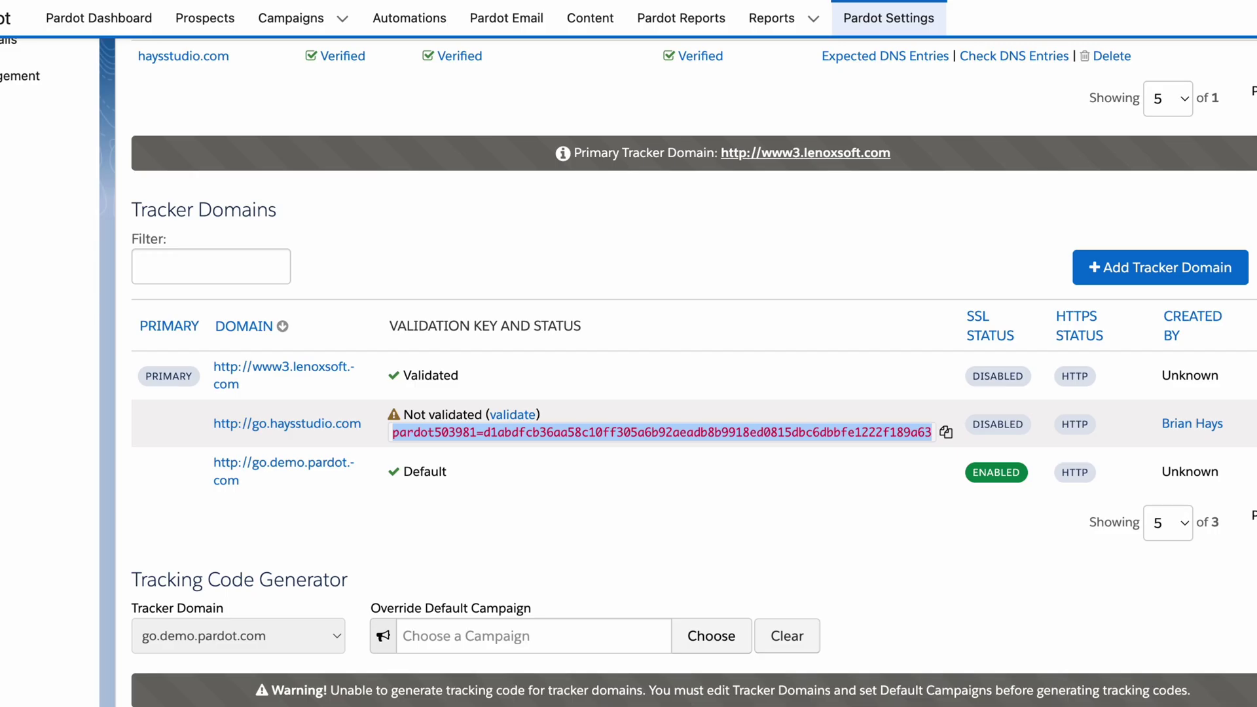
- Run validation twice on go.haysstudio.com; its status still shows not validated
{"action": "left_click", "coordinate": [521, 416]}
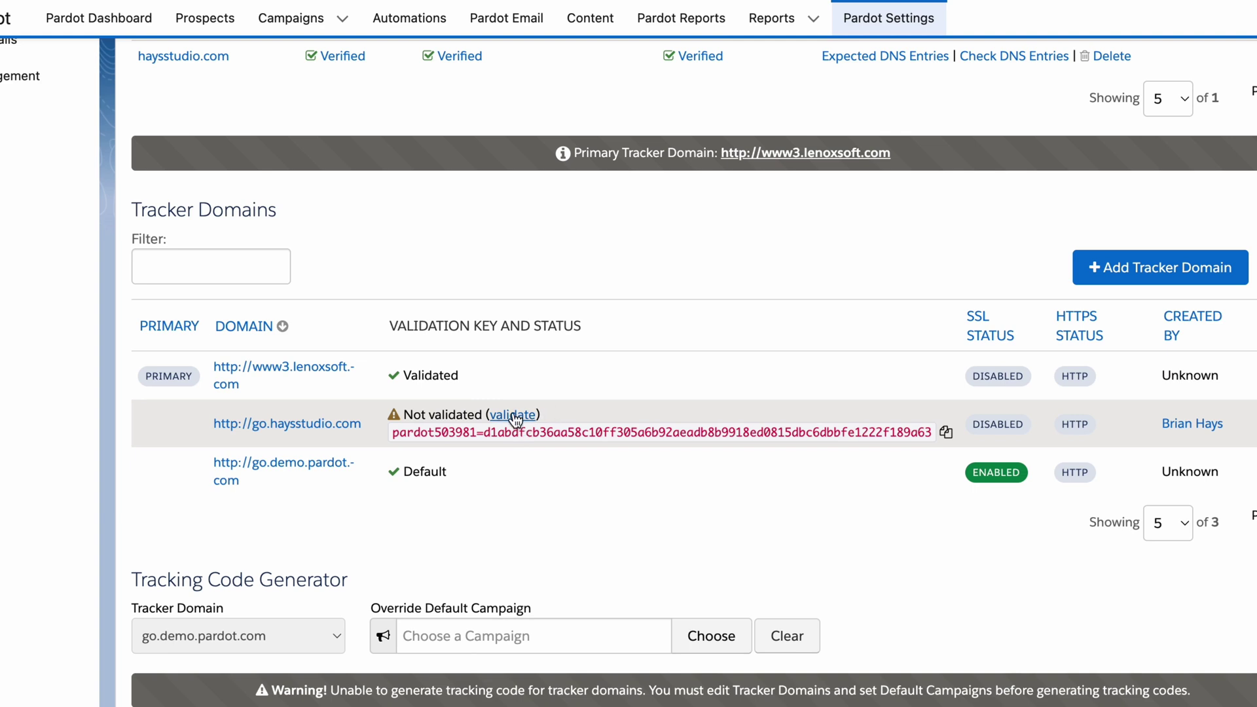
{"action": "left_click", "coordinate": [513, 416]}
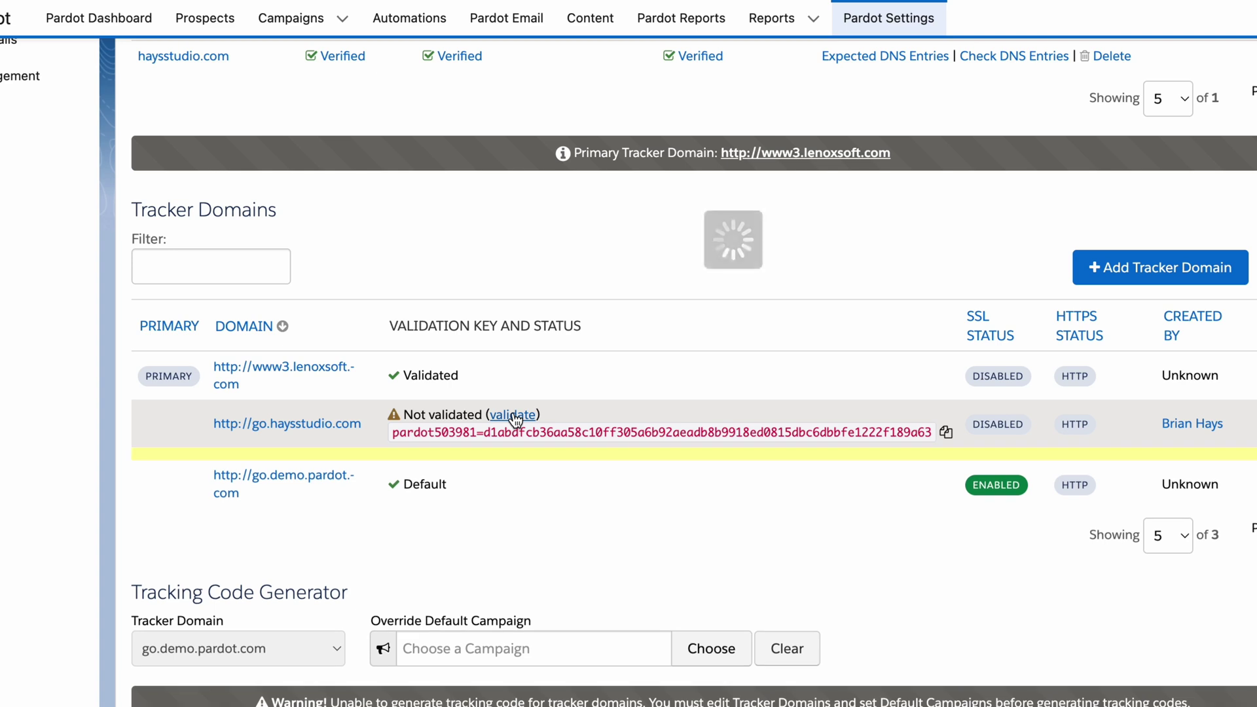
{"action": "left_click_drag", "start_coordinate": [376, 420], "coordinate": [465, 413]}
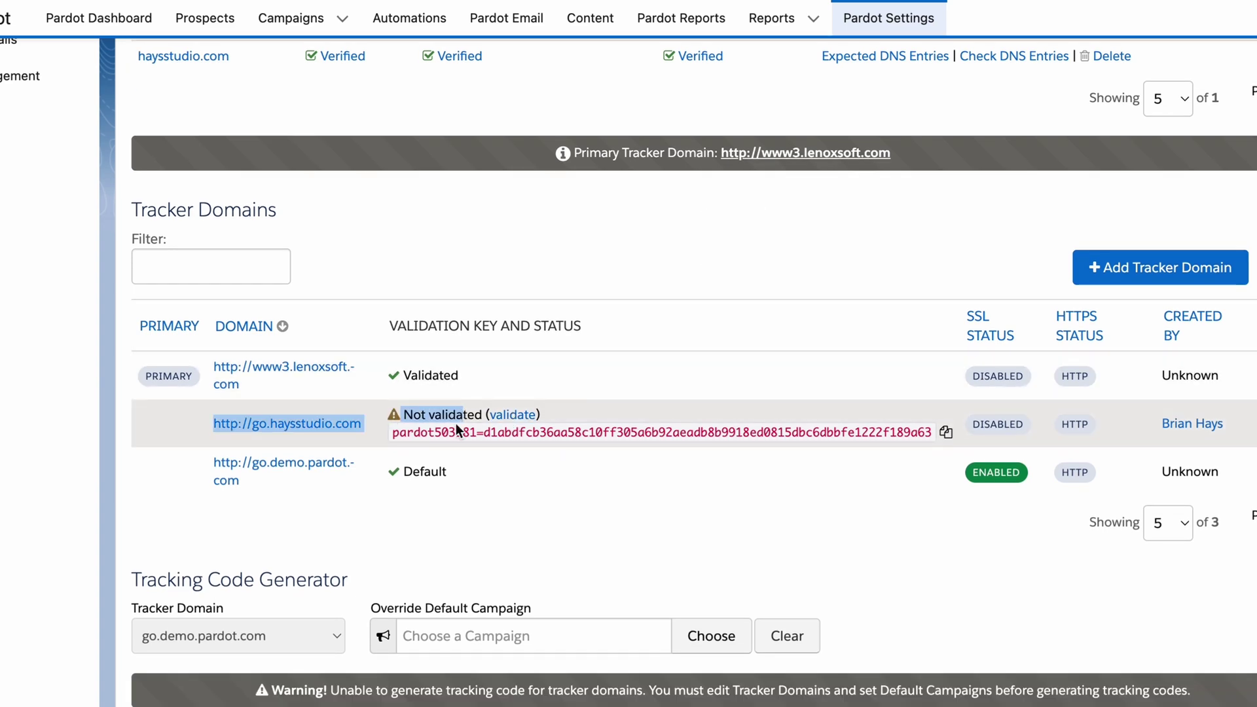
{"action": "left_click", "coordinate": [513, 419]}
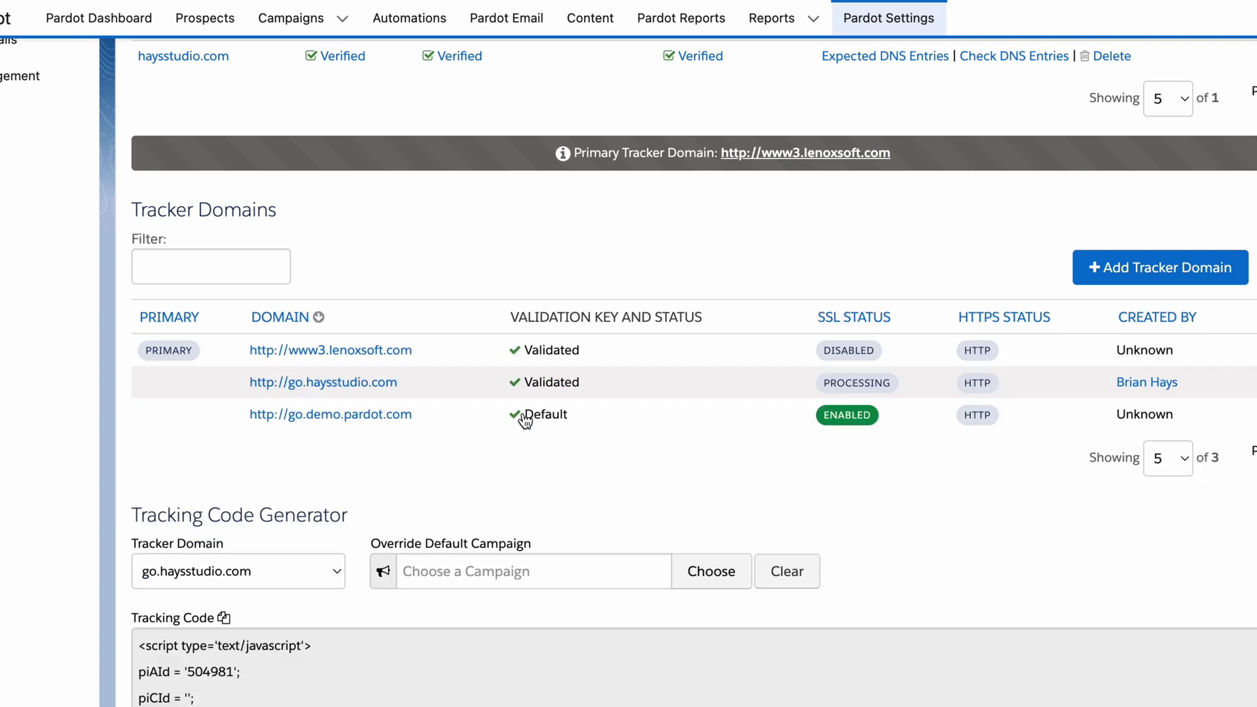
{"action": "left_click_drag", "start_coordinate": [600, 385], "coordinate": [512, 380]}
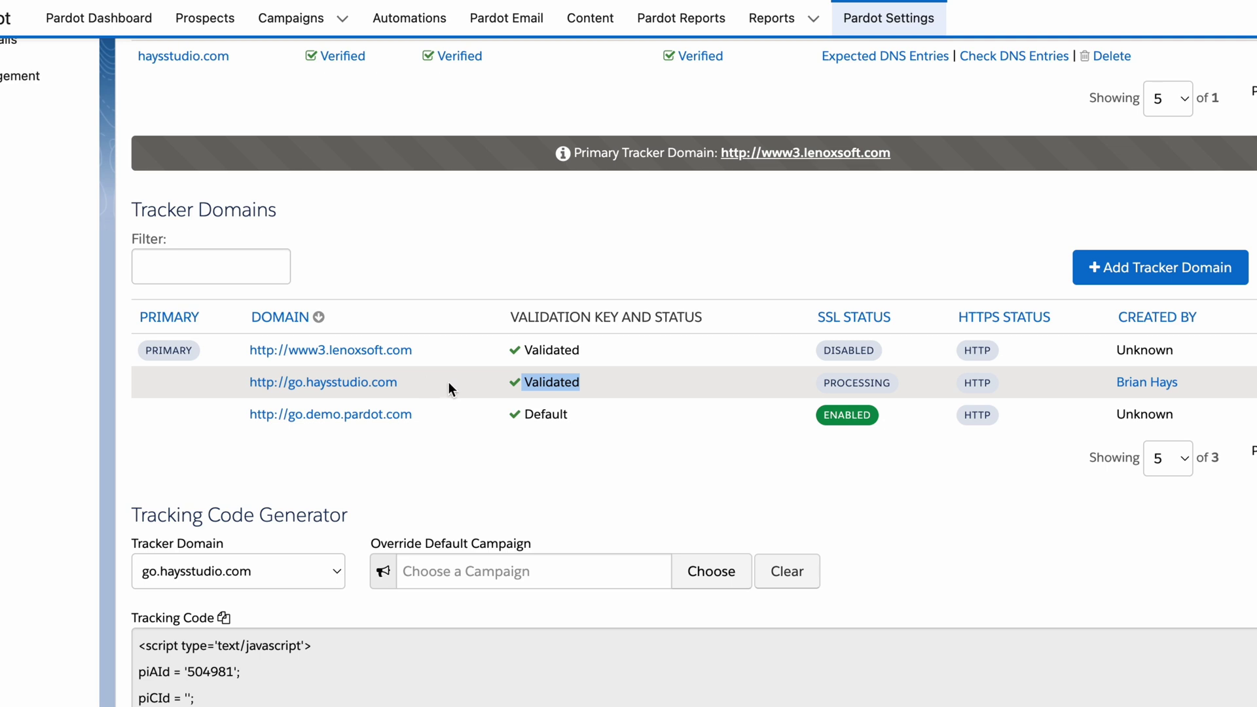
{"action": "left_click", "coordinate": [805, 315]}
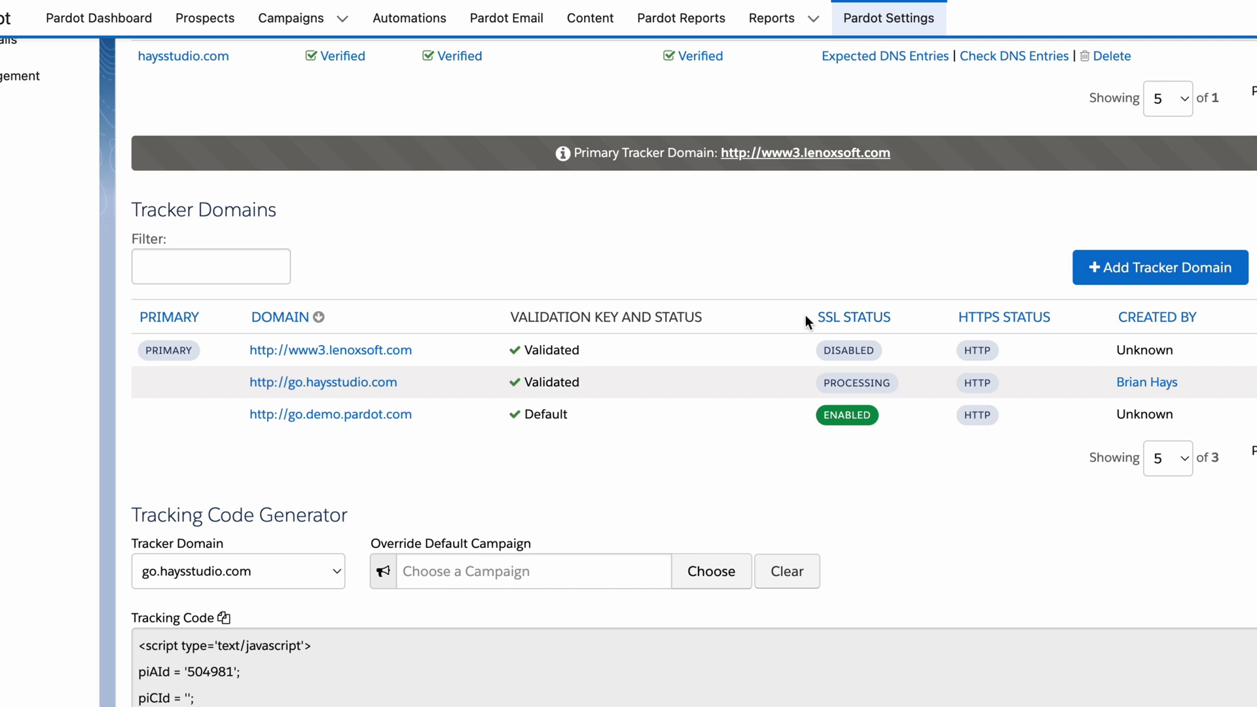
{"action": "left_click_drag", "start_coordinate": [805, 316], "coordinate": [940, 316]}
{"action": "left_click_drag", "start_coordinate": [809, 382], "coordinate": [888, 382]}
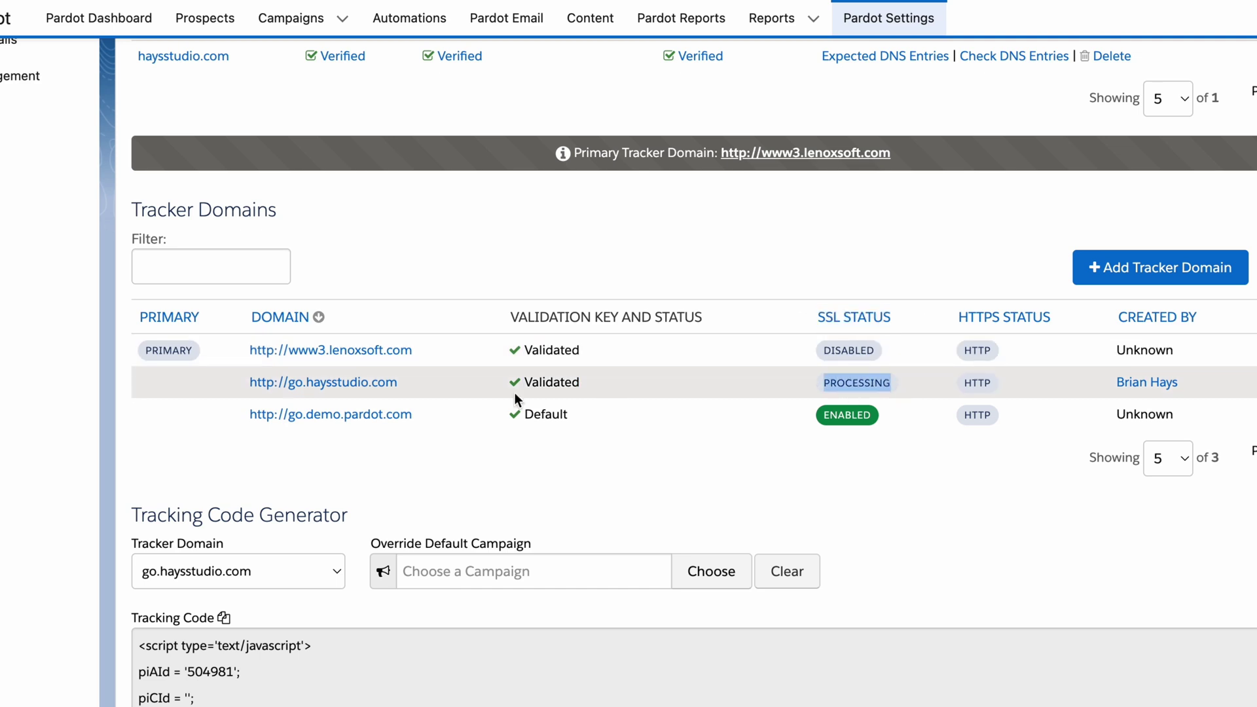
{"action": "left_click_drag", "start_coordinate": [227, 375], "coordinate": [277, 383]}
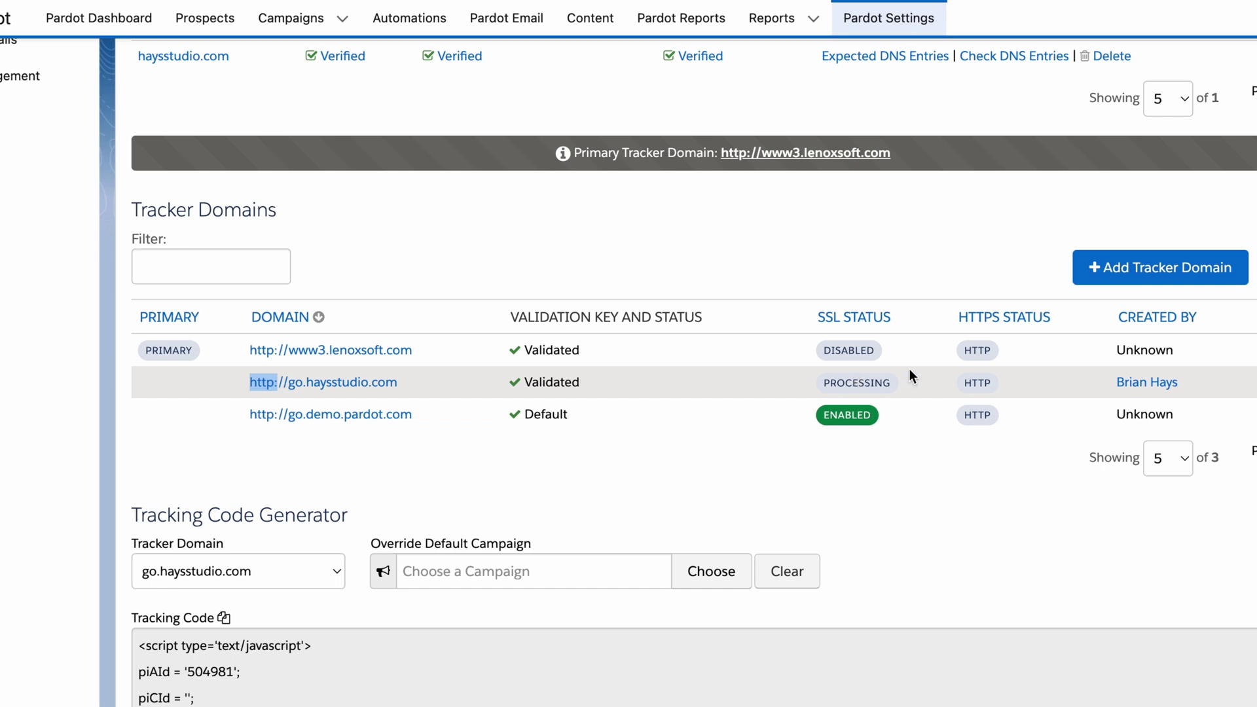
{"action": "left_click", "coordinate": [1252, 382]}
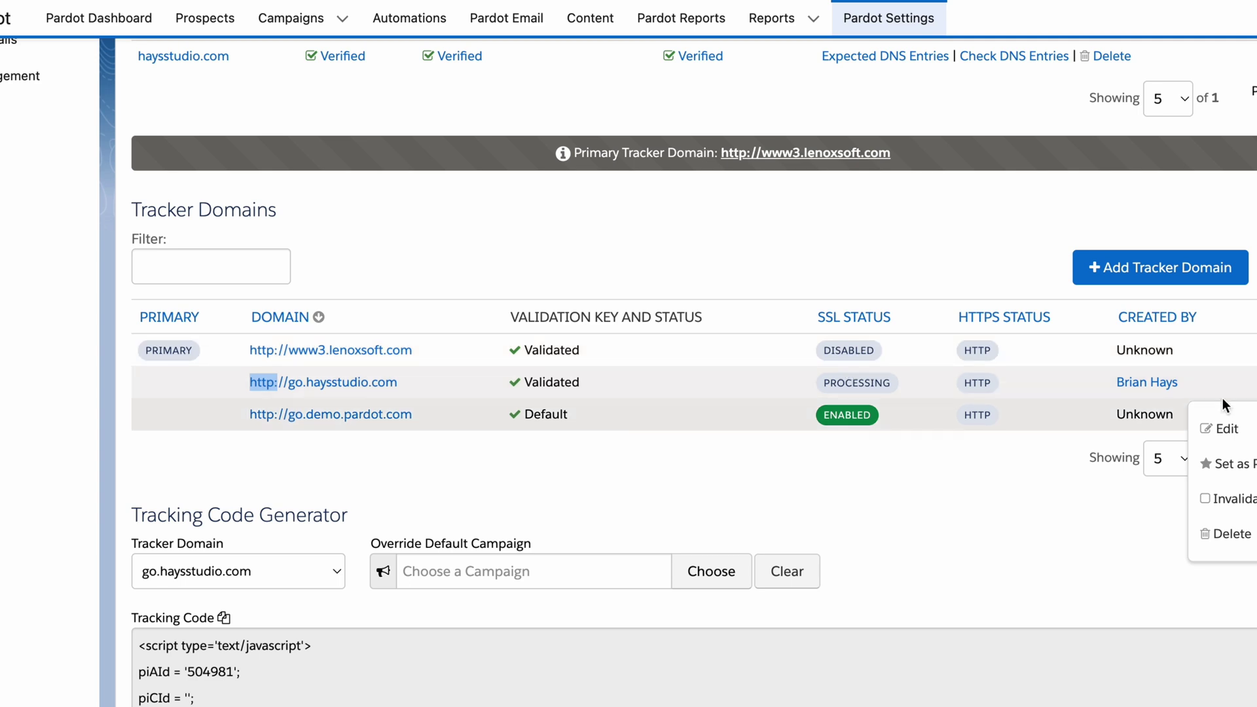
{"action": "left_click", "coordinate": [1252, 383]}
{"action": "left_click", "coordinate": [1252, 382]}
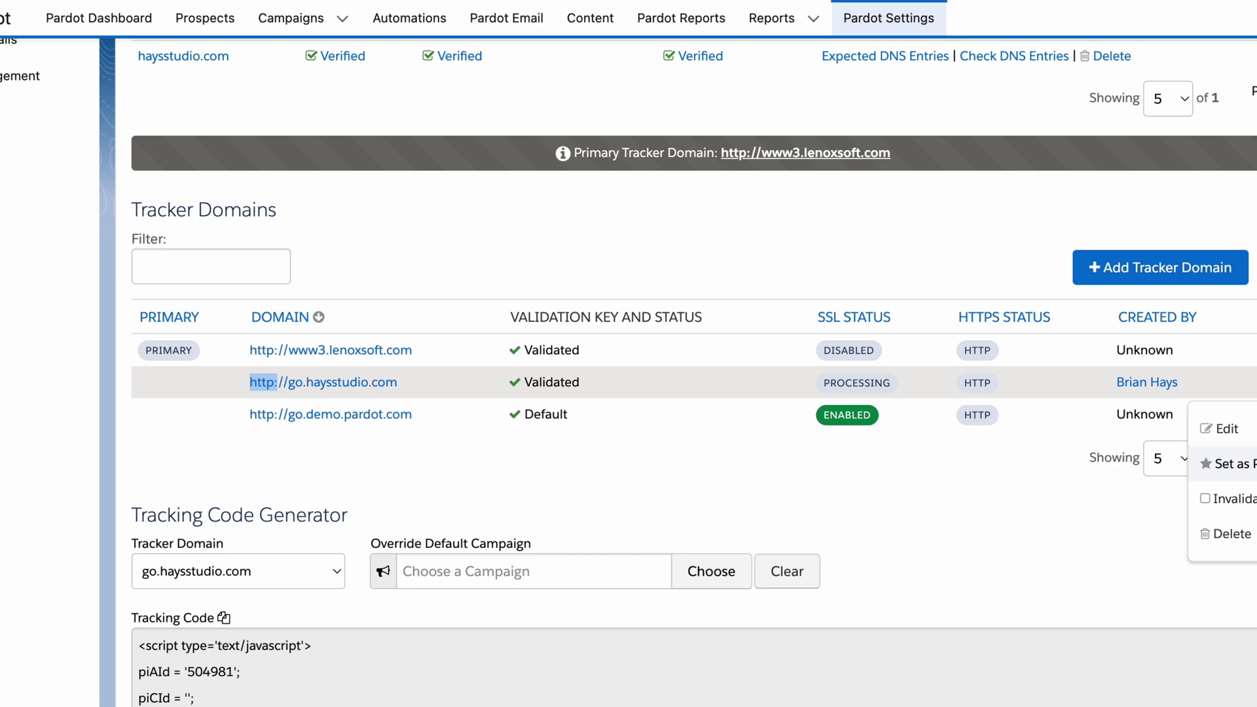
{"action": "left_click", "coordinate": [901, 489]}
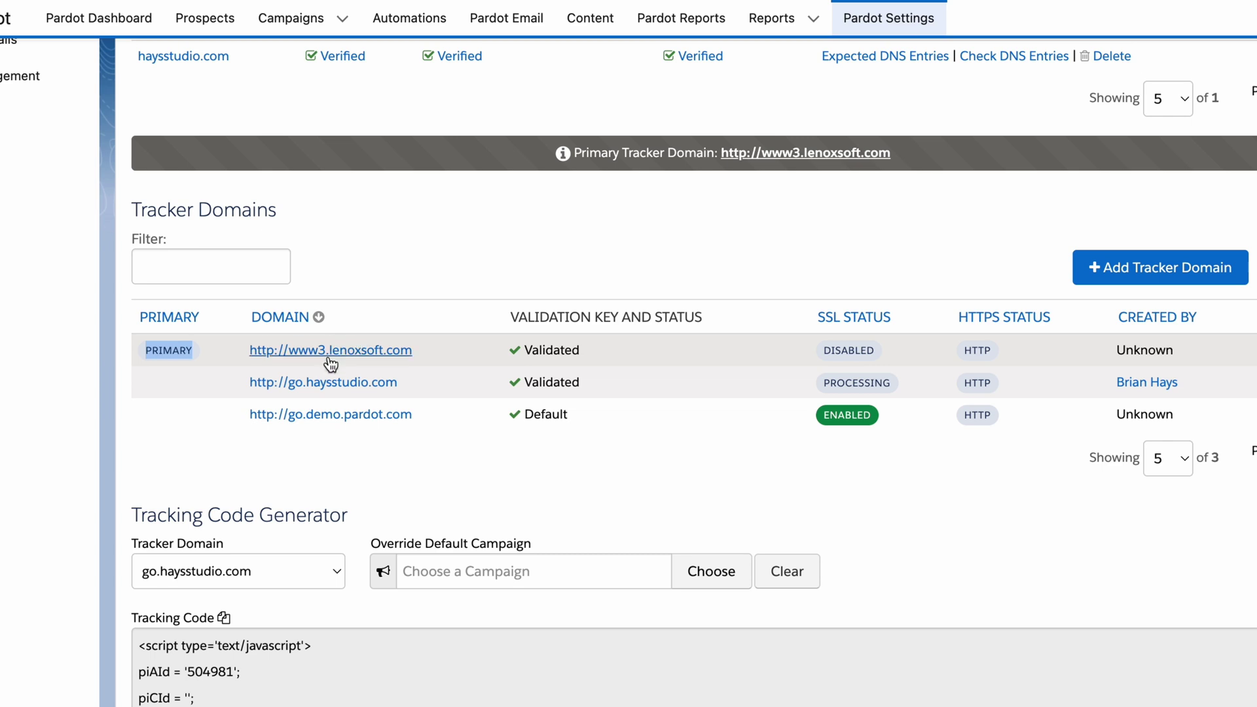
{"action": "left_click_drag", "start_coordinate": [412, 415], "coordinate": [279, 423]}
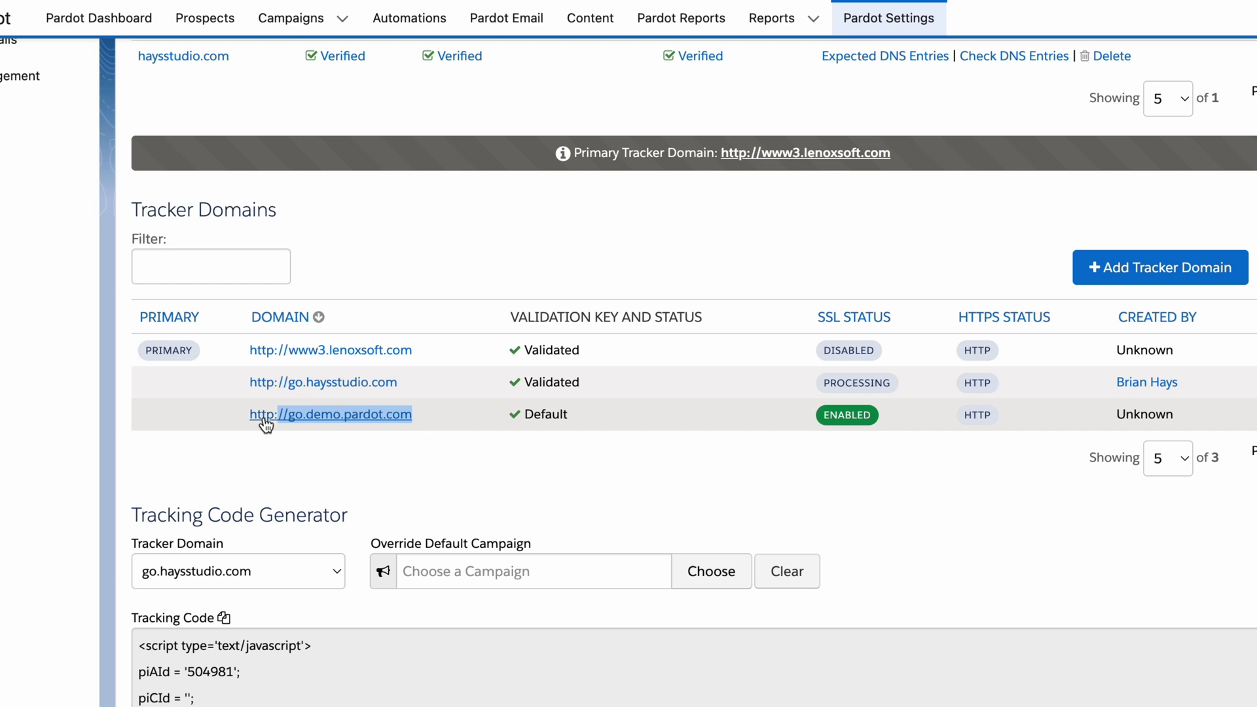
{"action": "left_click_drag", "start_coordinate": [898, 385], "coordinate": [823, 385]}
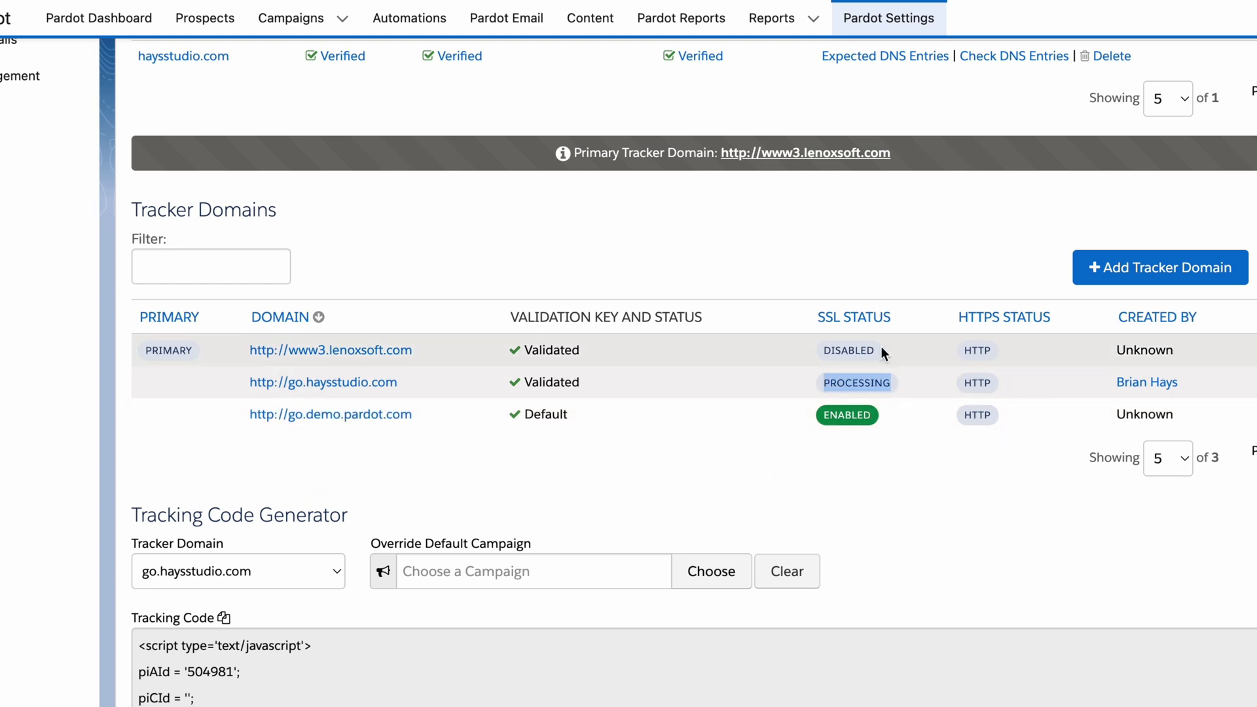